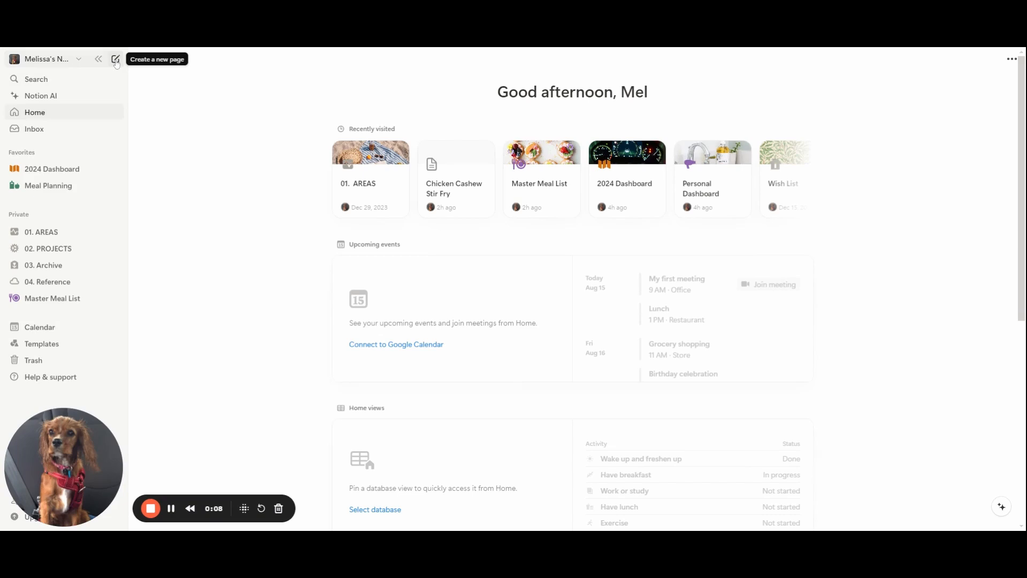
Create a new private page titled "Master Meal List".
{"action": "left_click", "coordinate": [116, 60]}
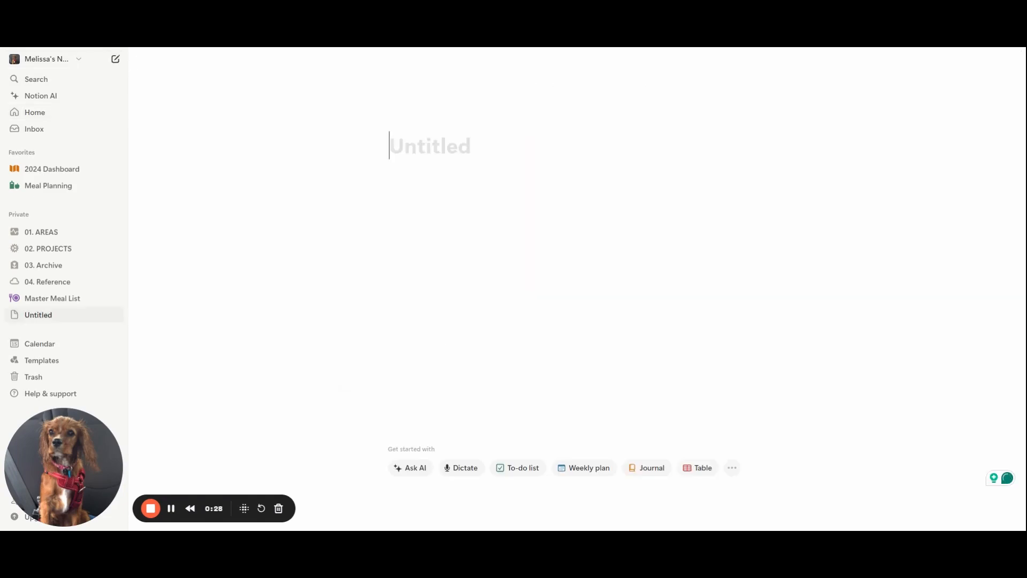
{"action": "type", "text": "Master Meal List"}
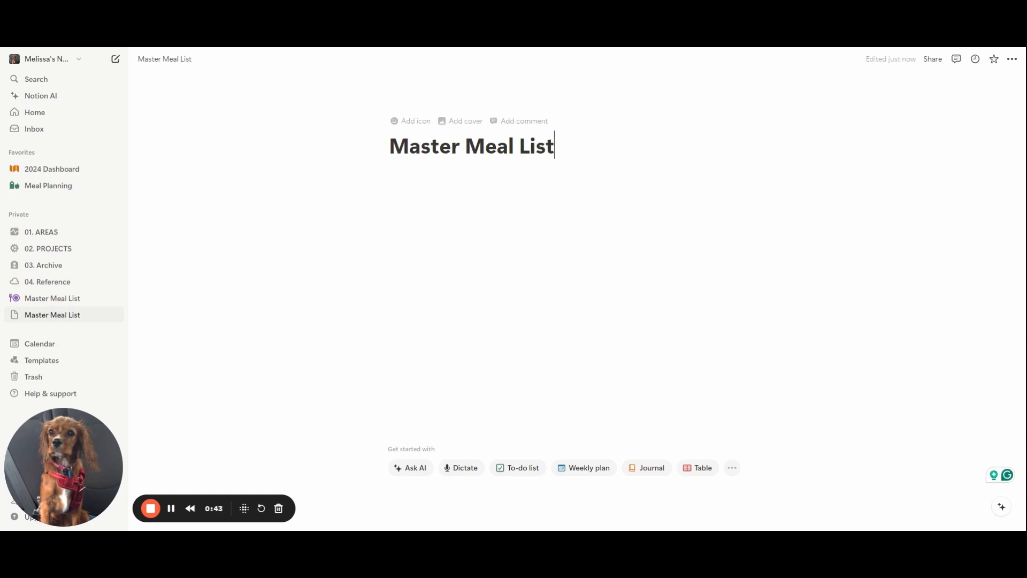
Try out the small text and full width display options on the Master Meal List page.
{"action": "left_click", "coordinate": [1012, 60]}
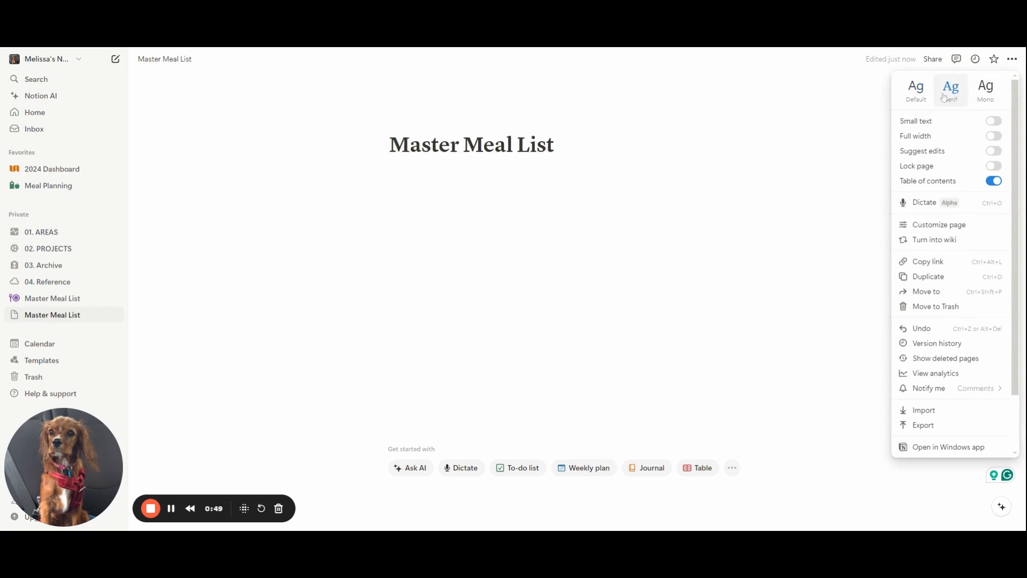
{"action": "left_click", "coordinate": [993, 122]}
{"action": "left_click", "coordinate": [992, 122]}
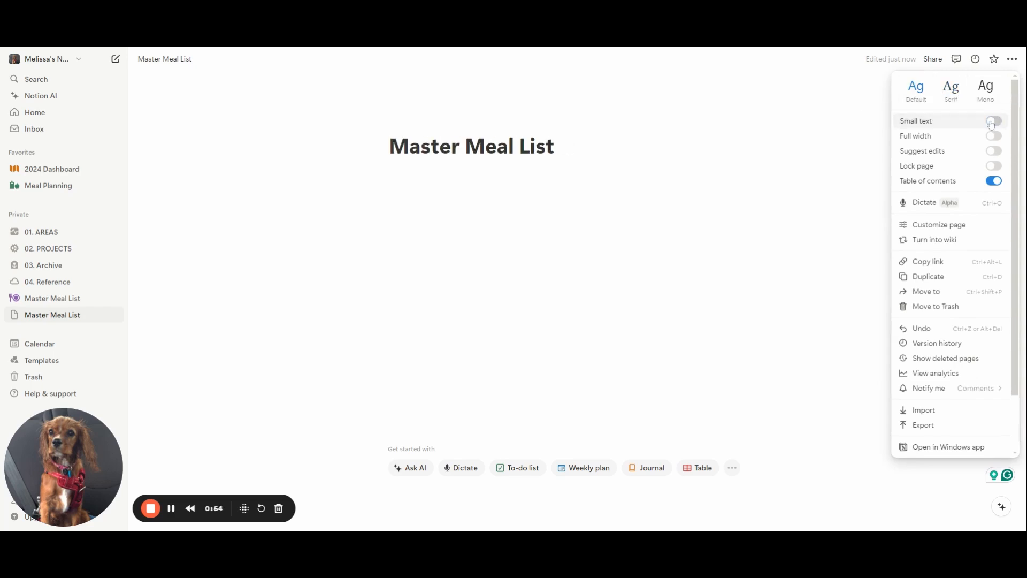
{"action": "left_click", "coordinate": [994, 138]}
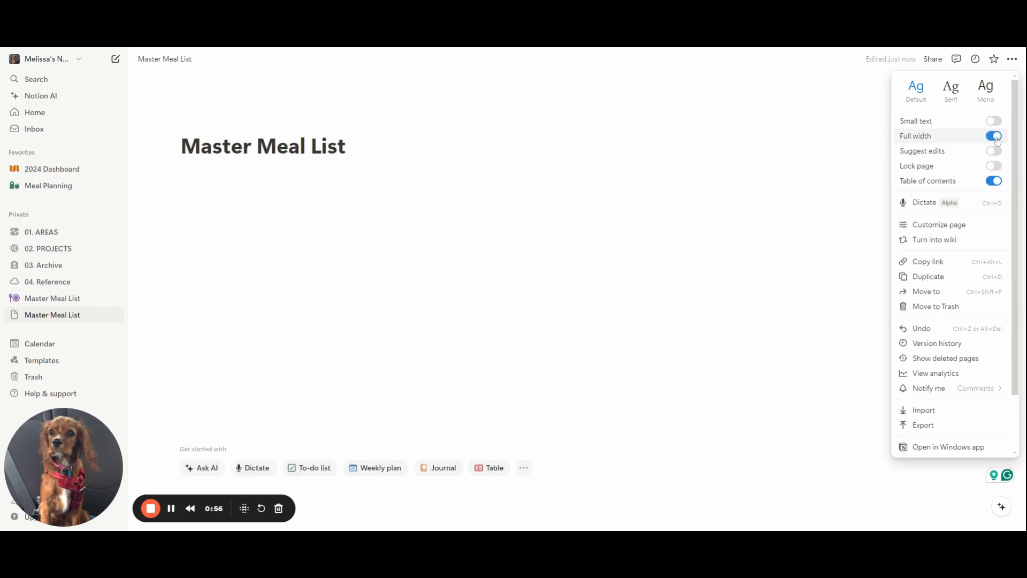
{"action": "left_click", "coordinate": [995, 138]}
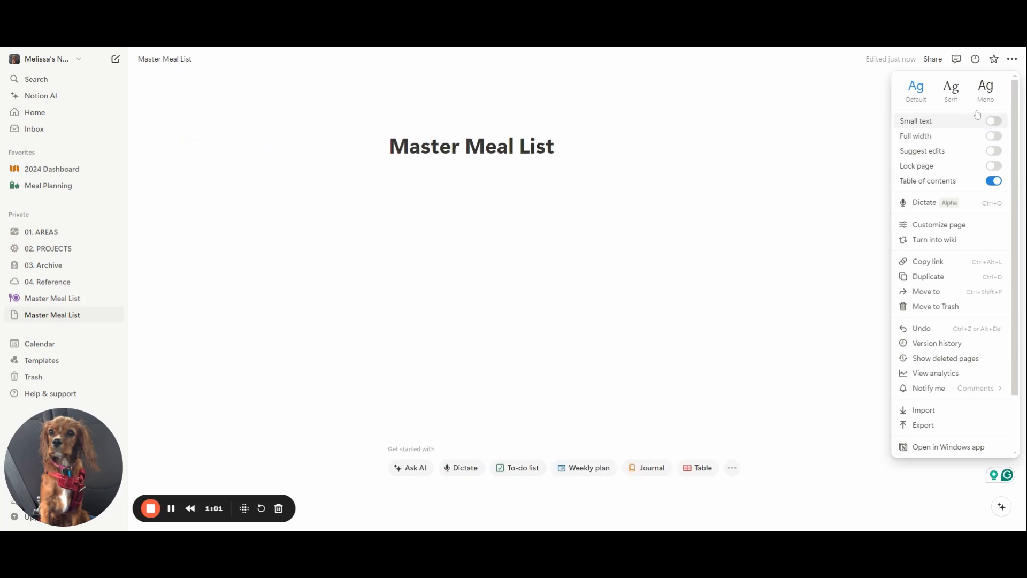
{"action": "left_click", "coordinate": [472, 203]}
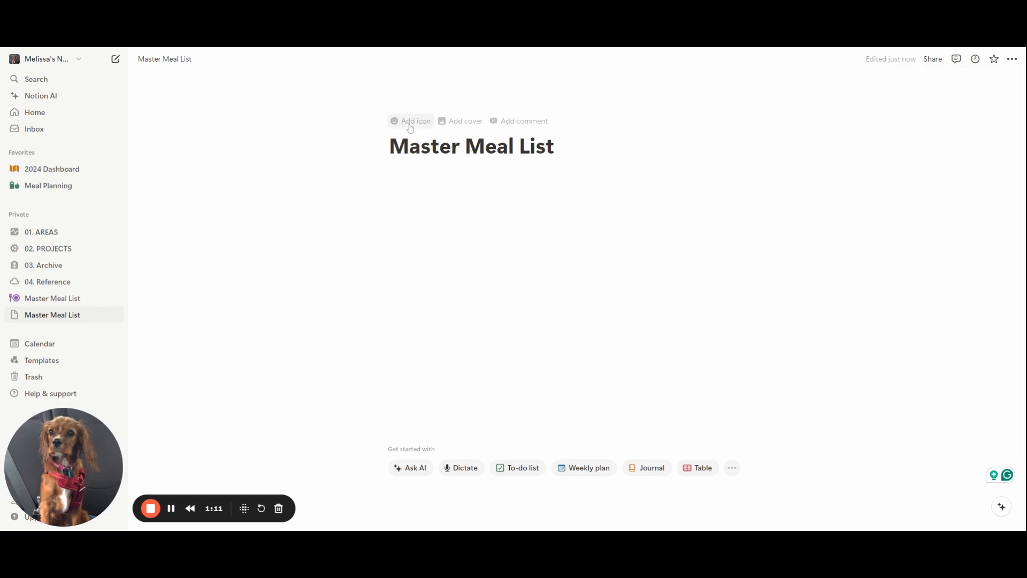
Add the purple fork-and-plate icon to the page, finding it with the search term "cook".
{"action": "left_click", "coordinate": [411, 121]}
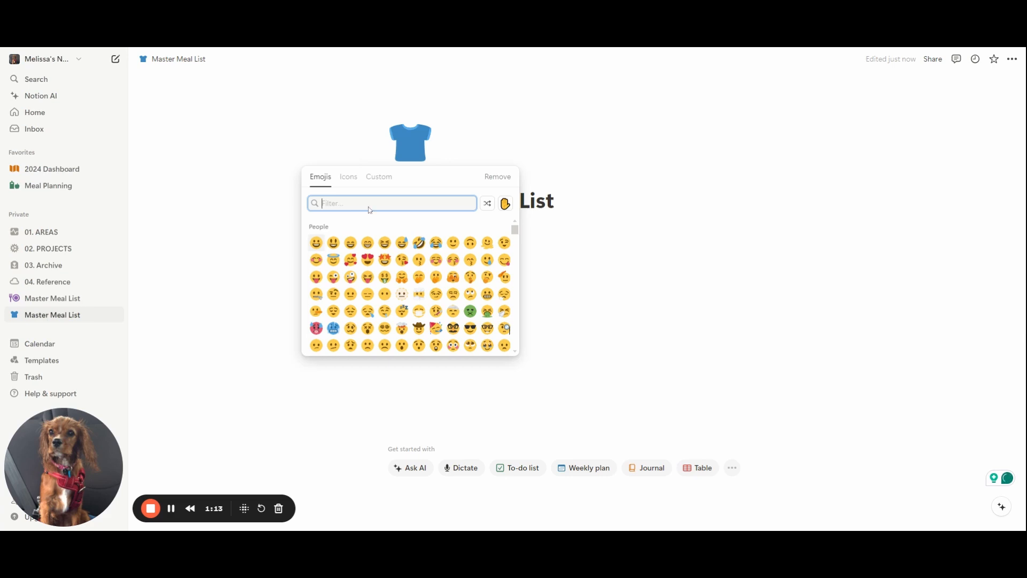
{"action": "left_click", "coordinate": [348, 176]}
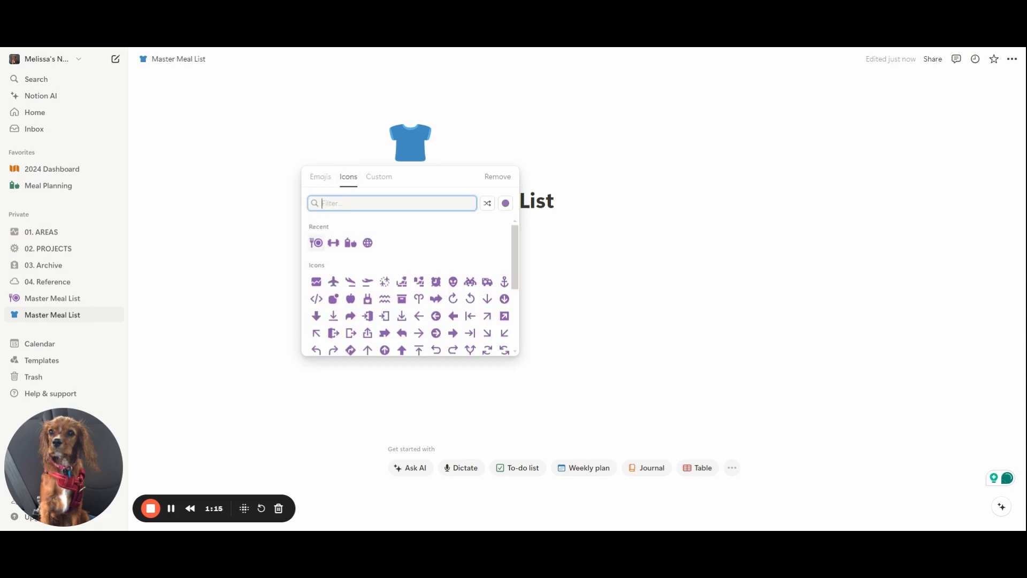
{"action": "type", "text": "cook"}
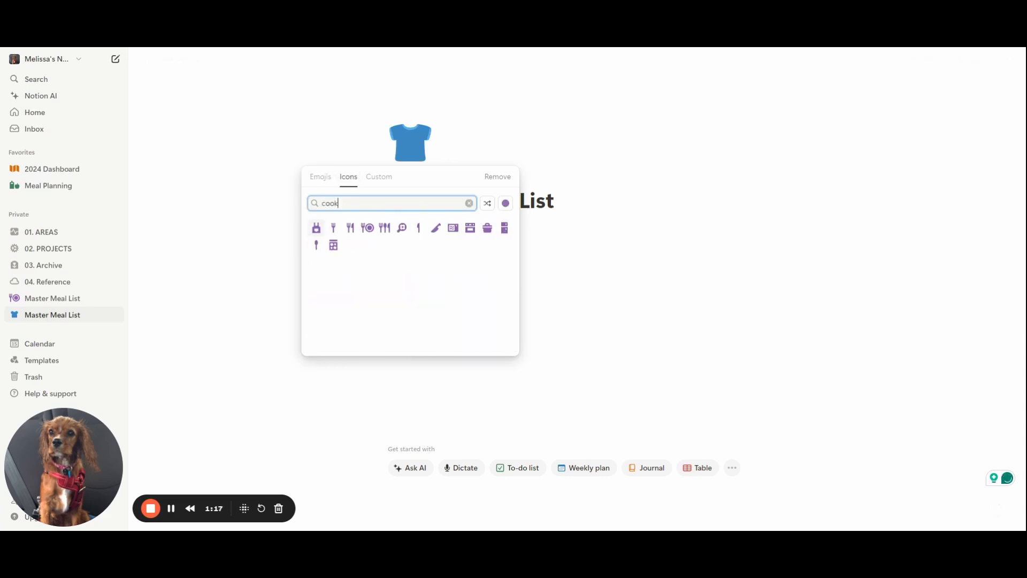
{"action": "left_click", "coordinate": [368, 228]}
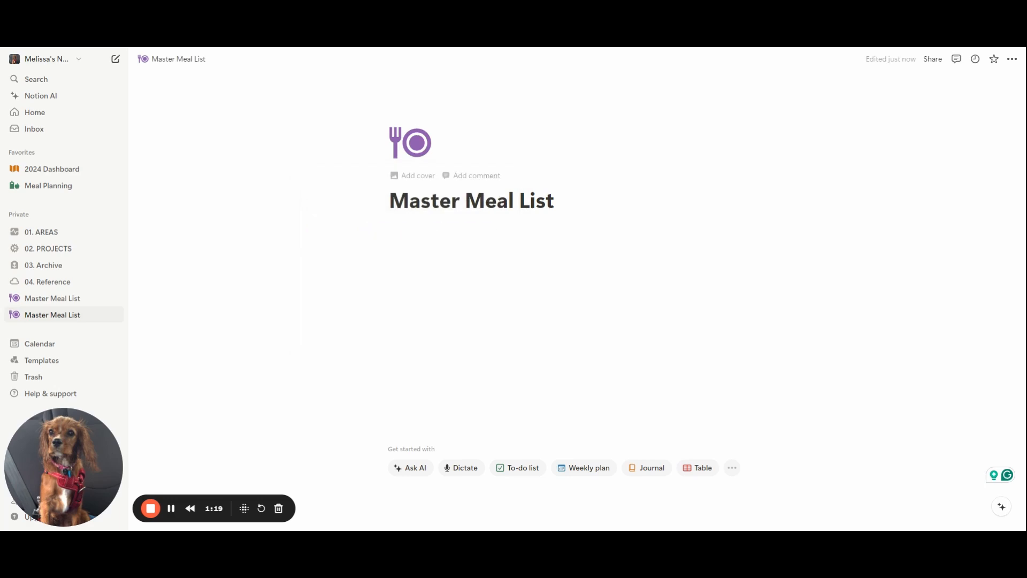
Preview the page icon choices in blue without picking a new icon.
{"action": "left_click", "coordinate": [417, 146]}
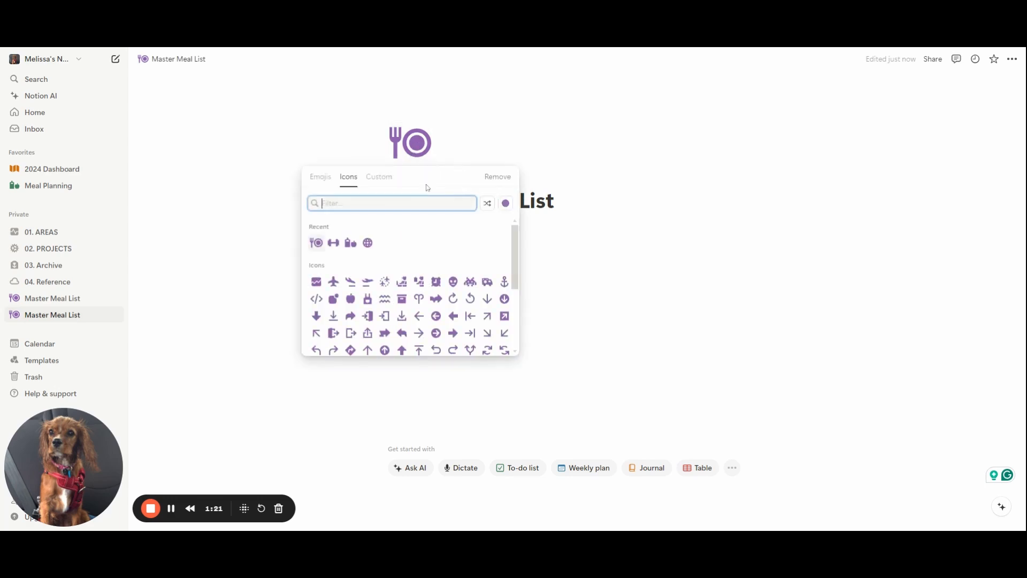
{"action": "left_click", "coordinate": [506, 203]}
{"action": "left_click", "coordinate": [488, 242]}
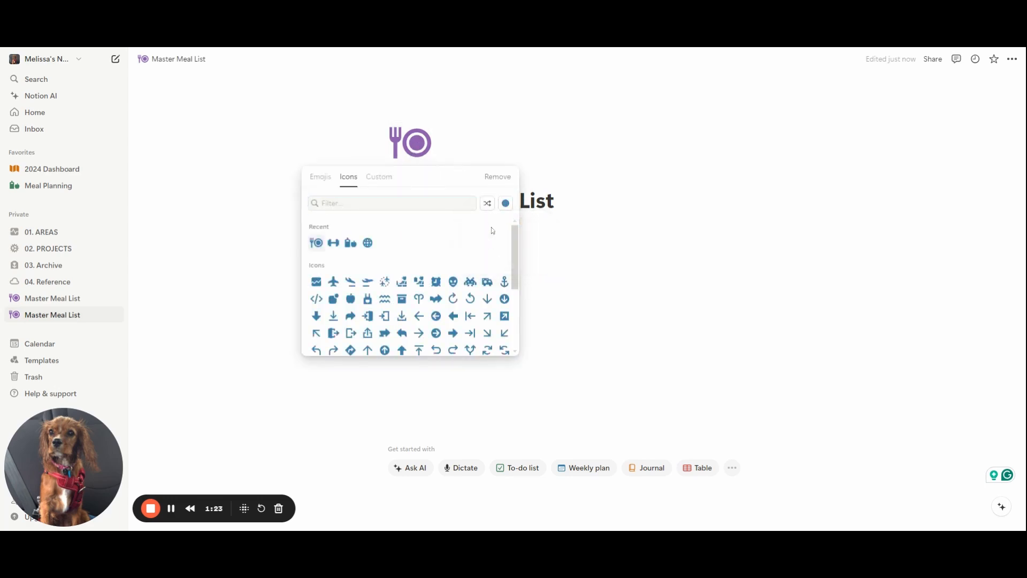
{"action": "left_click", "coordinate": [484, 138]}
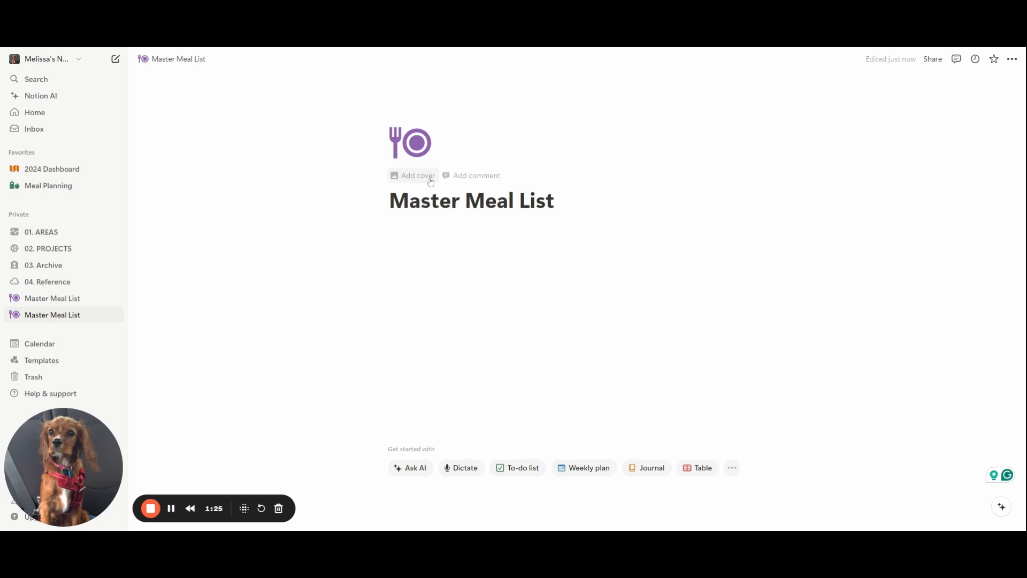
Add a page cover from Unsplash by searching "food" and choosing the photo of fruit-topped pastries.
{"action": "left_click", "coordinate": [413, 178]}
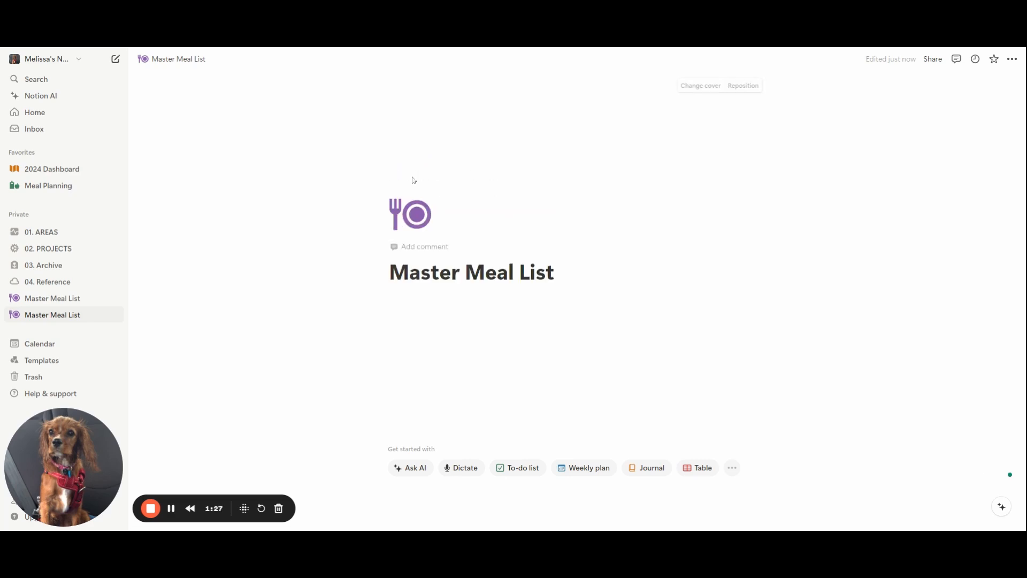
{"action": "left_click", "coordinate": [703, 87]}
{"action": "left_click", "coordinate": [665, 105]}
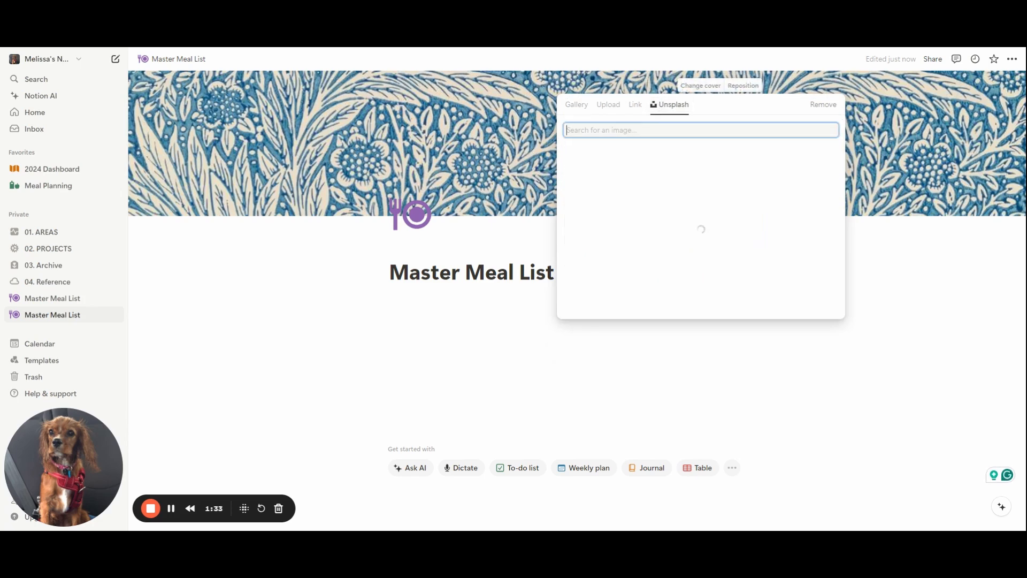
{"action": "type", "text": "food"}
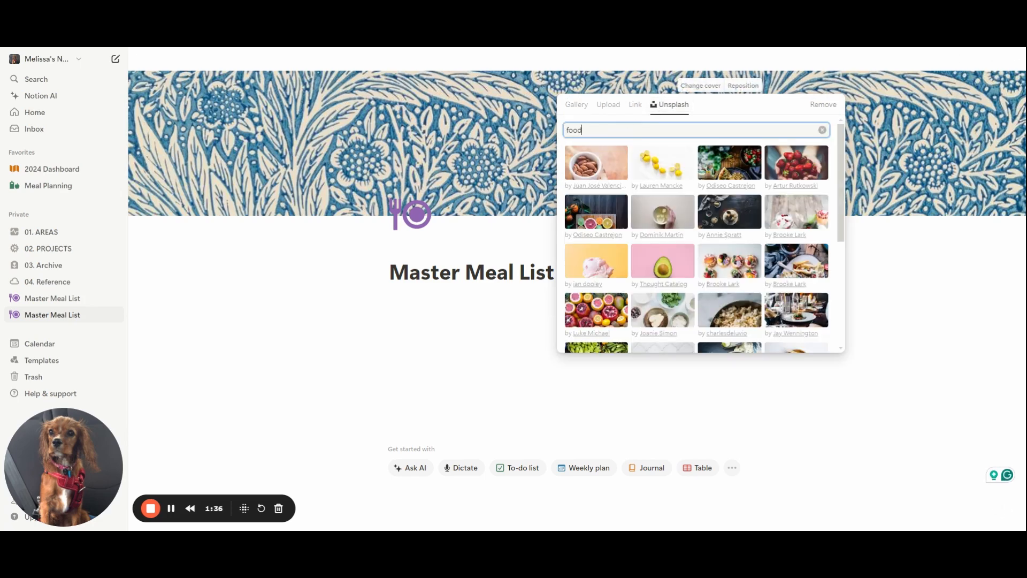
{"action": "left_click", "coordinate": [720, 267]}
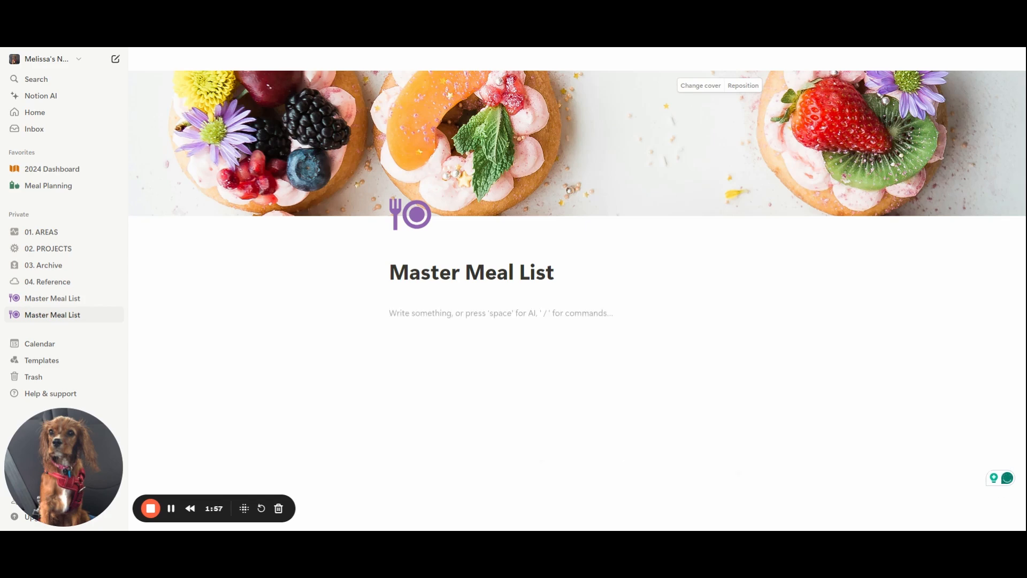
Insert a new database as a table view in the page body and title it "Meal List".
{"action": "type", "text": "/"}
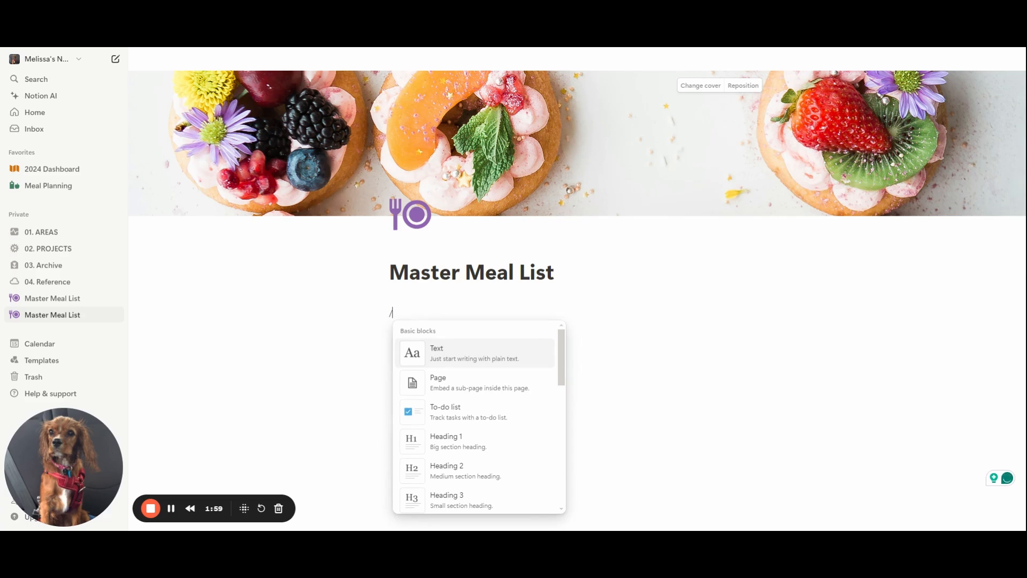
{"action": "type", "text": "tabl"}
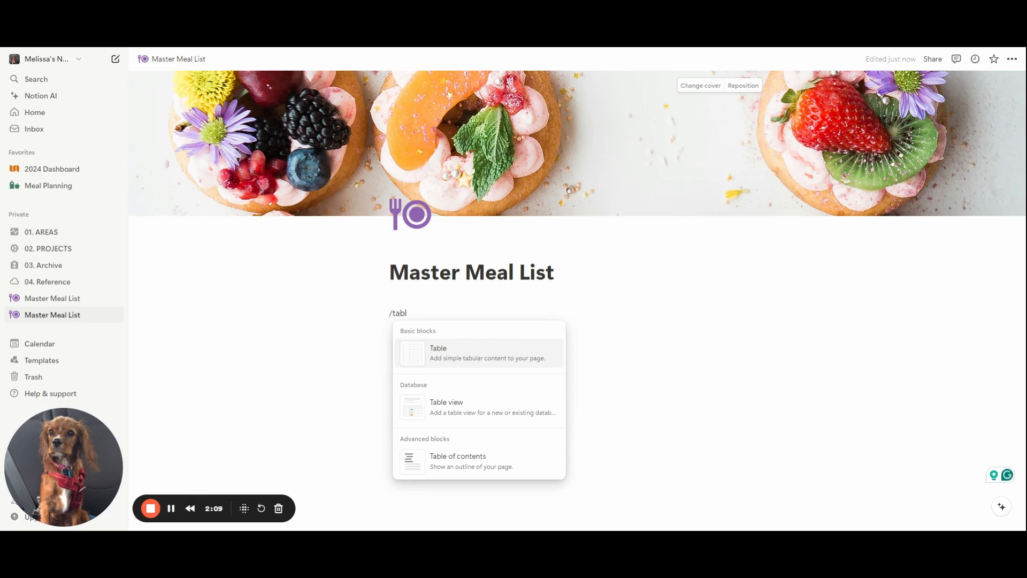
{"action": "left_click", "coordinate": [445, 404]}
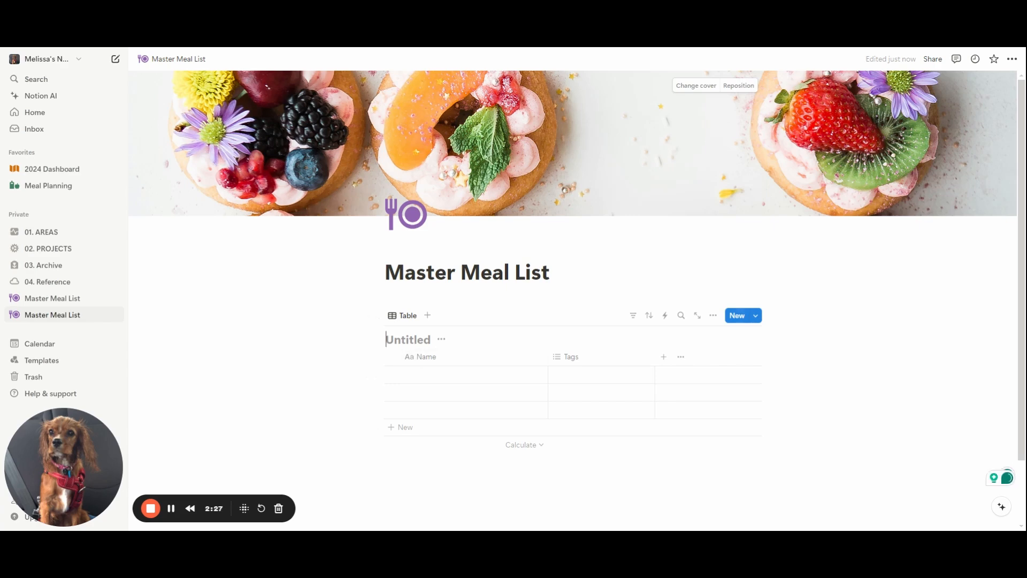
{"action": "type", "text": "Meal List"}
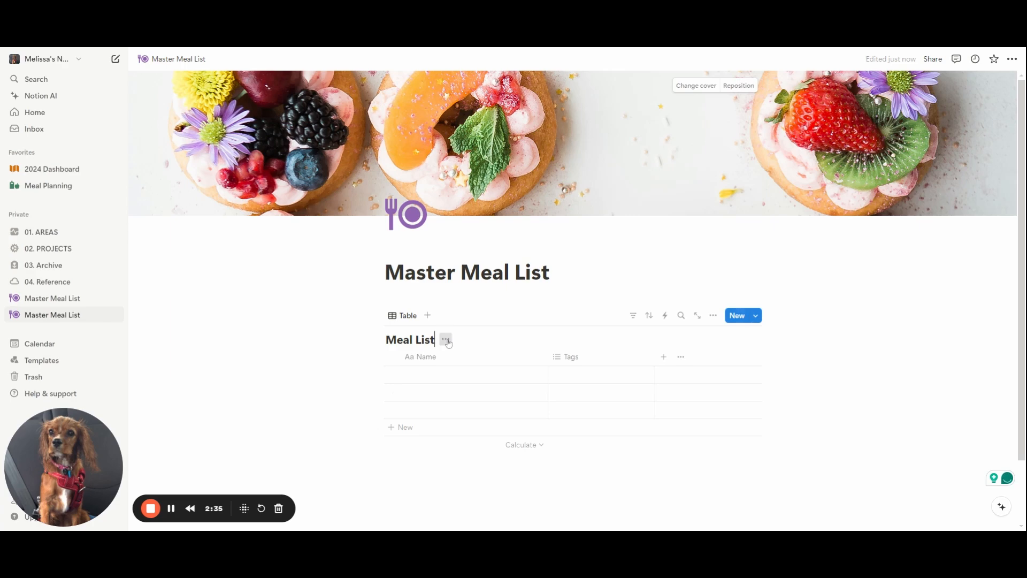
Hide the Meal List database title above the table and check the view's option for showing it.
{"action": "left_click", "coordinate": [447, 341]}
{"action": "left_click", "coordinate": [425, 399]}
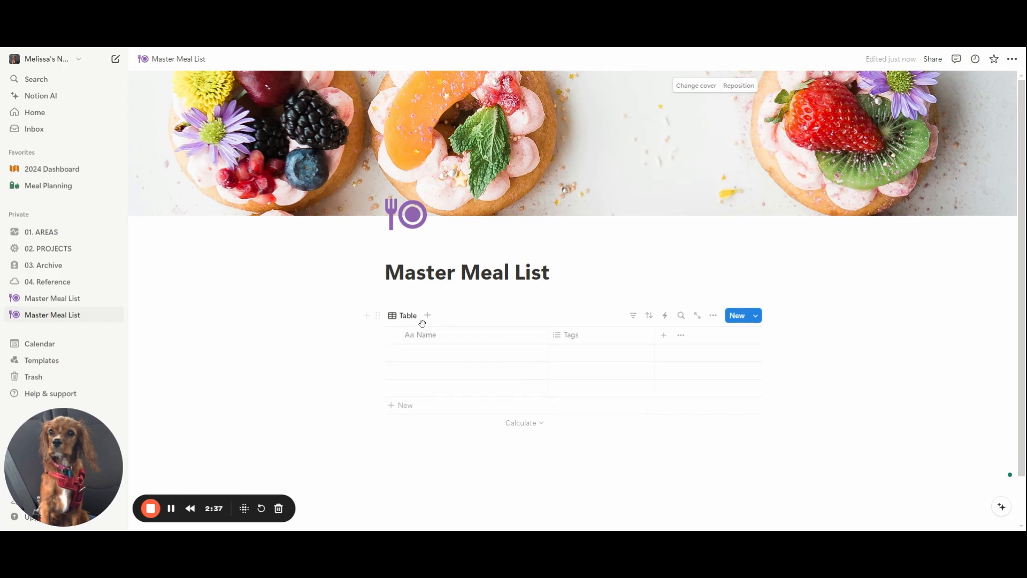
{"action": "left_click", "coordinate": [397, 320]}
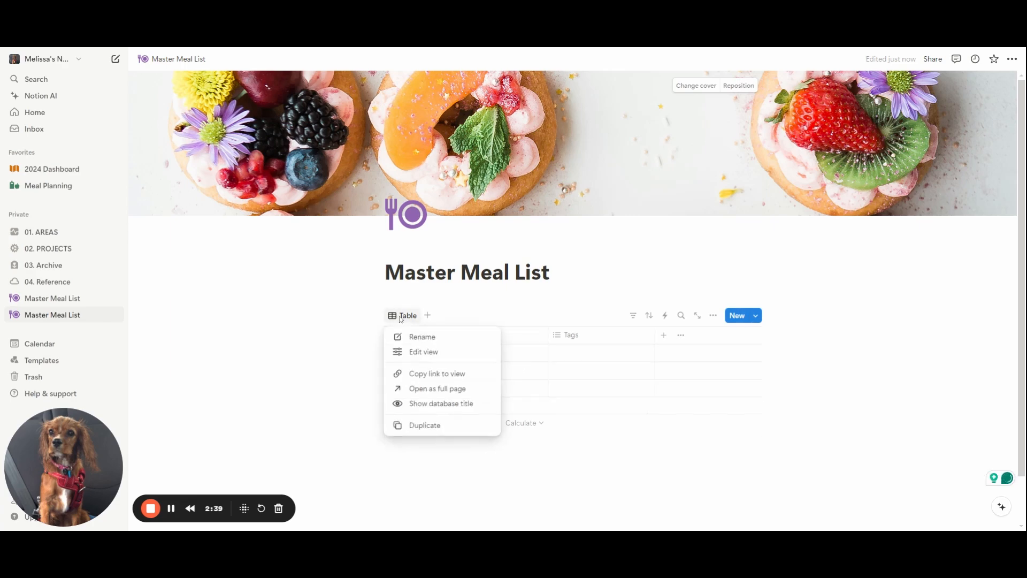
{"action": "left_click", "coordinate": [421, 406]}
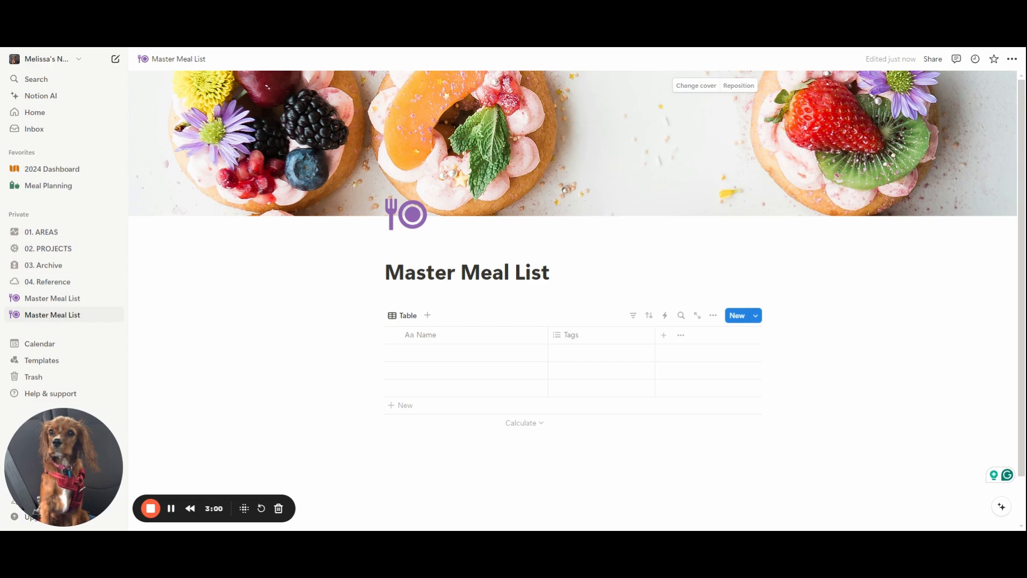
Rename the table's Name property to "Meals".
{"action": "left_click", "coordinate": [713, 316]}
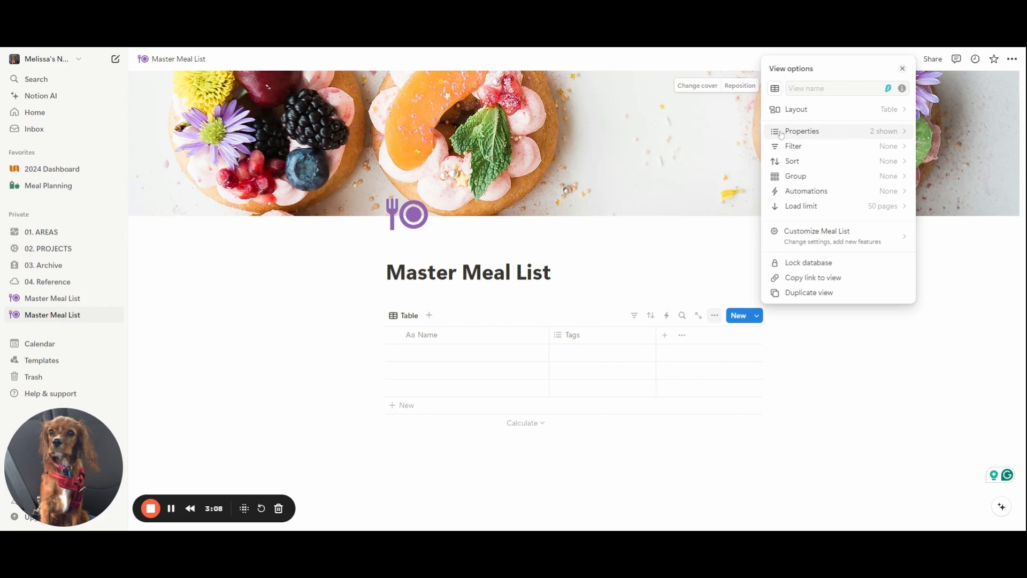
{"action": "left_click", "coordinate": [808, 138]}
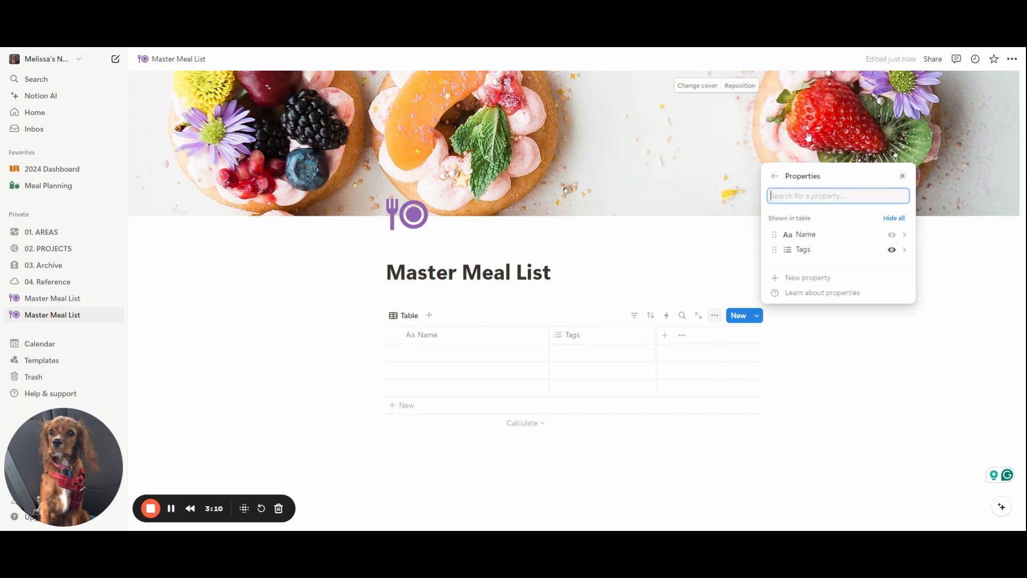
{"action": "left_click", "coordinate": [803, 234]}
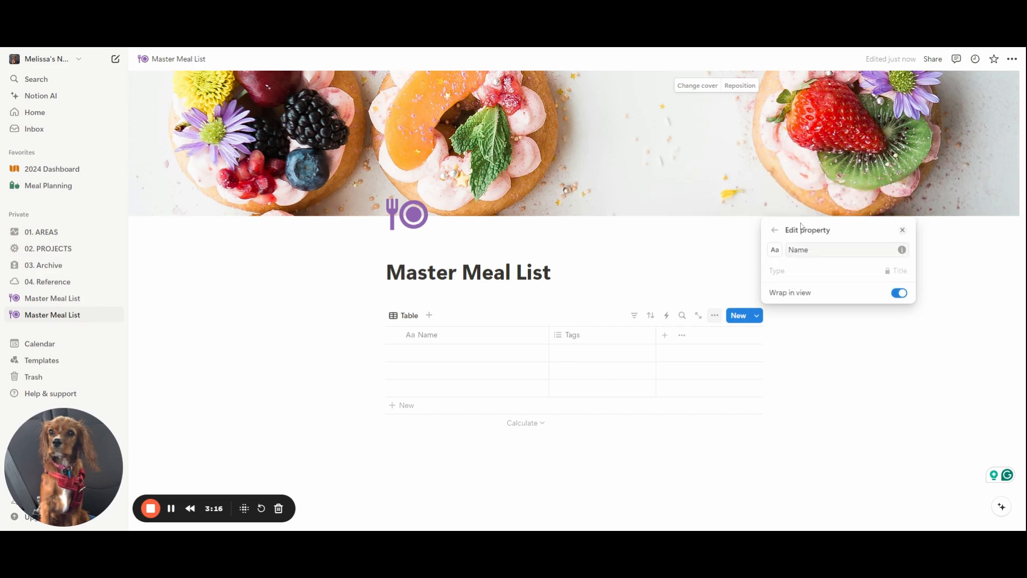
{"action": "double_click", "coordinate": [799, 249]}
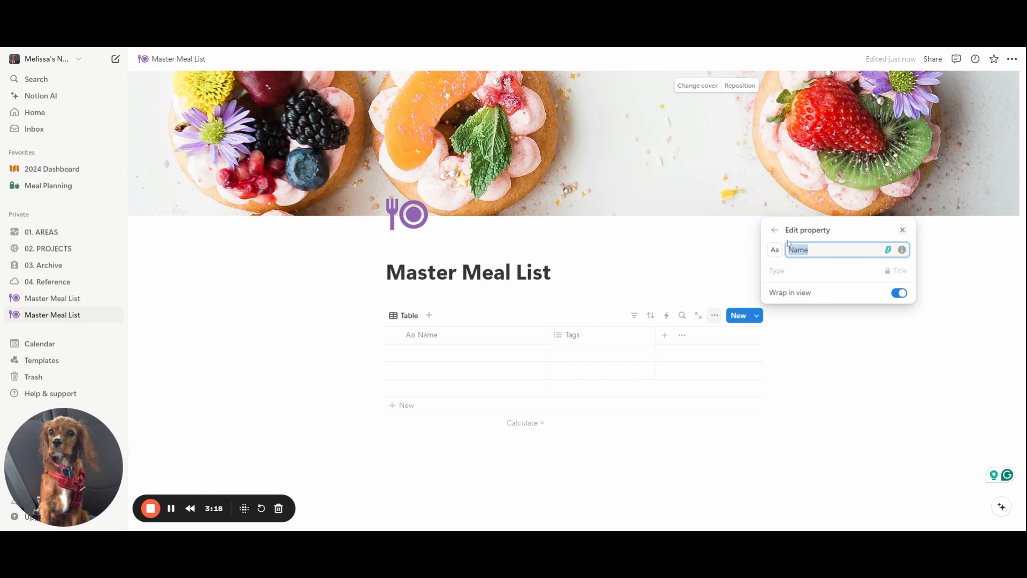
{"action": "type", "text": "Meal"}
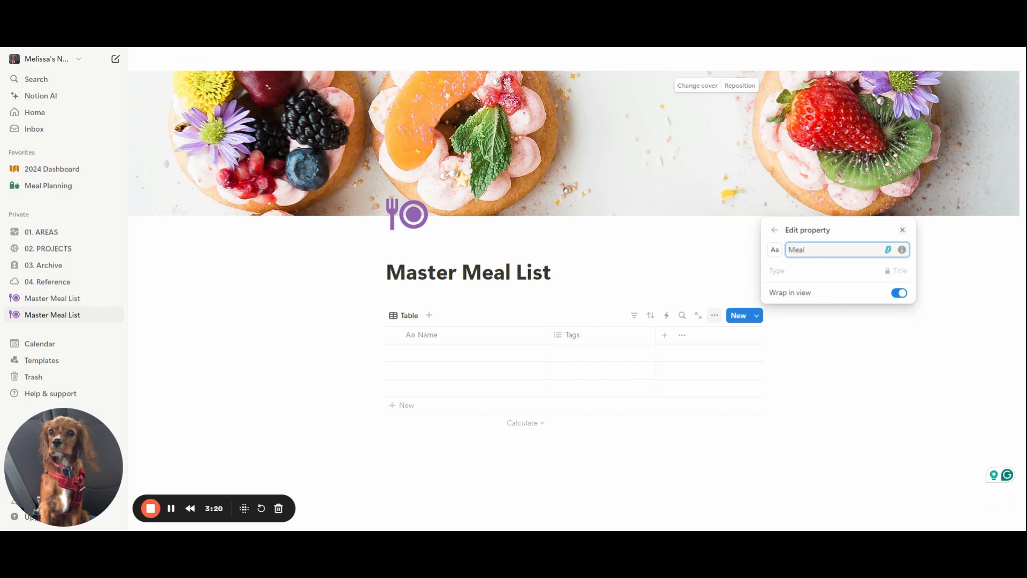
{"action": "type", "text": "s"}
{"action": "key", "text": "Return"}
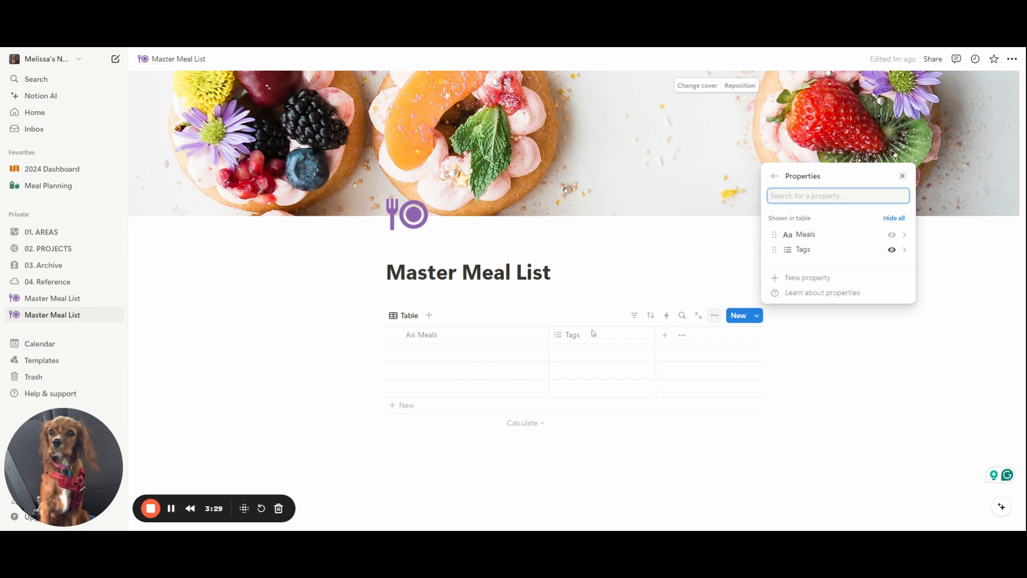
Rename the Tags multi-select property to "Main Ingredient".
{"action": "left_click", "coordinate": [801, 252]}
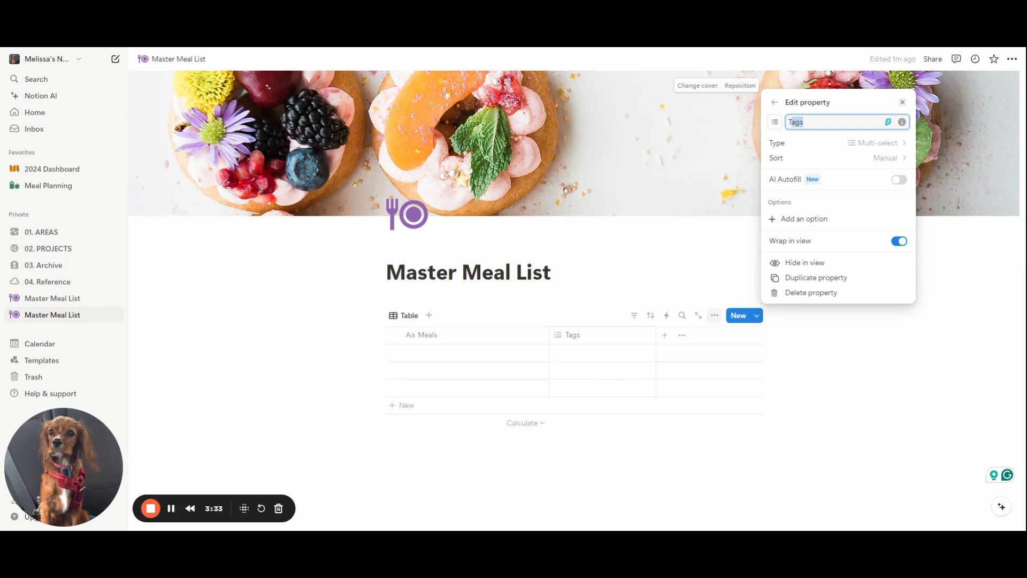
{"action": "type", "text": "Main I"}
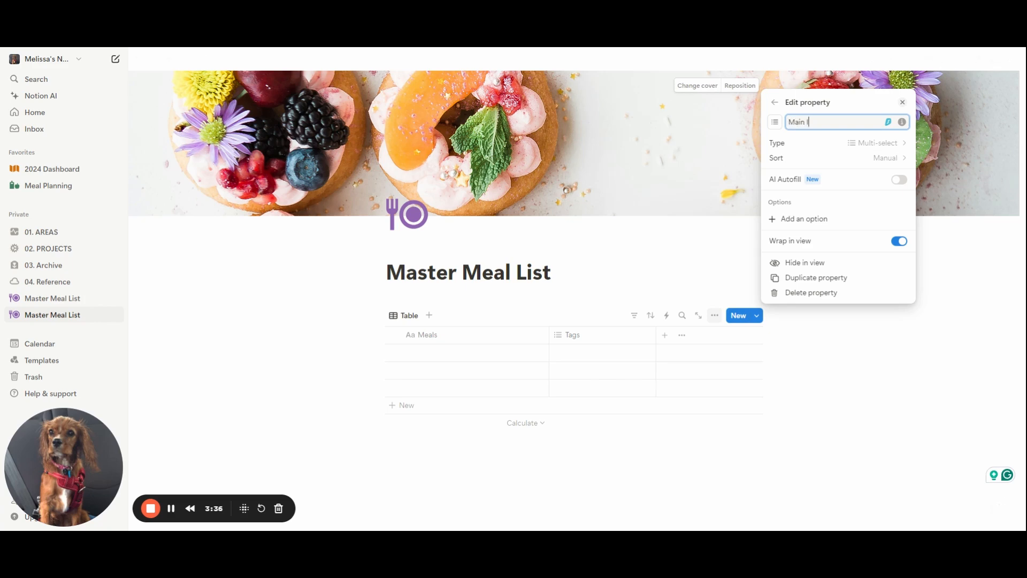
{"action": "type", "text": "ngrdient"}
{"action": "left_click", "coordinate": [818, 122]}
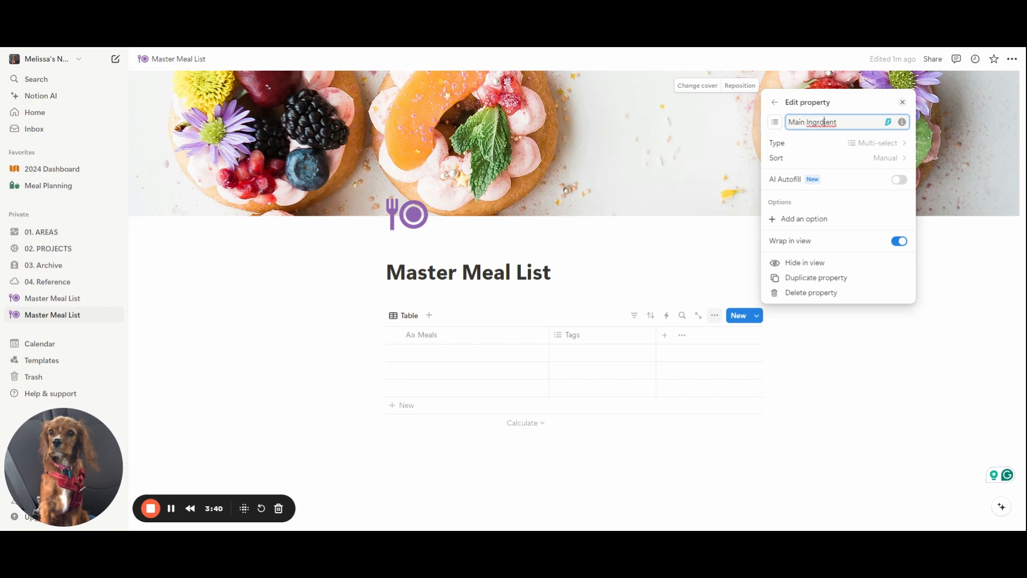
{"action": "type", "text": "e"}
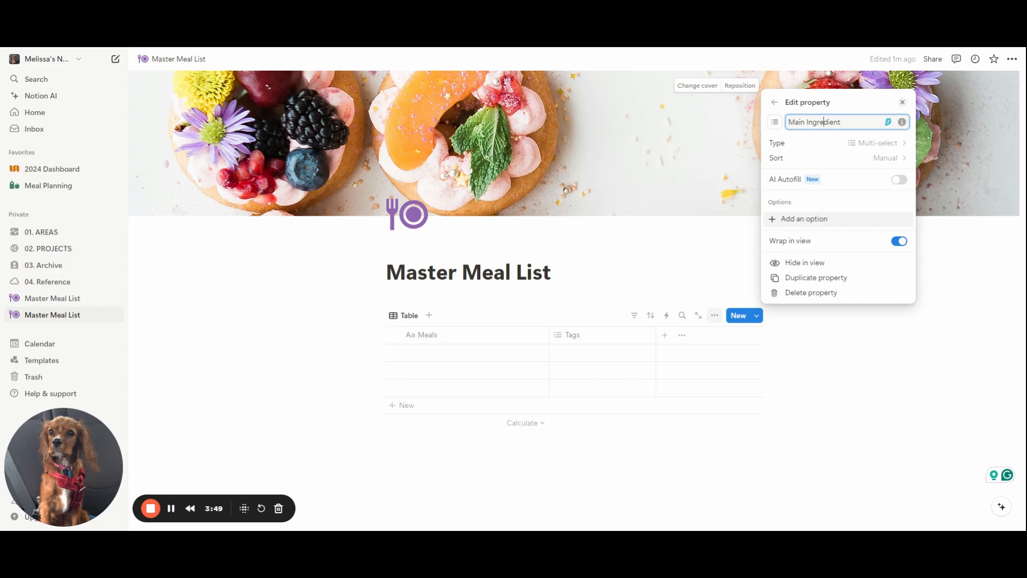
Add Pork, Beef, Vegetarian and Chicken as options of the Main Ingredient property.
{"action": "left_click", "coordinate": [804, 219]}
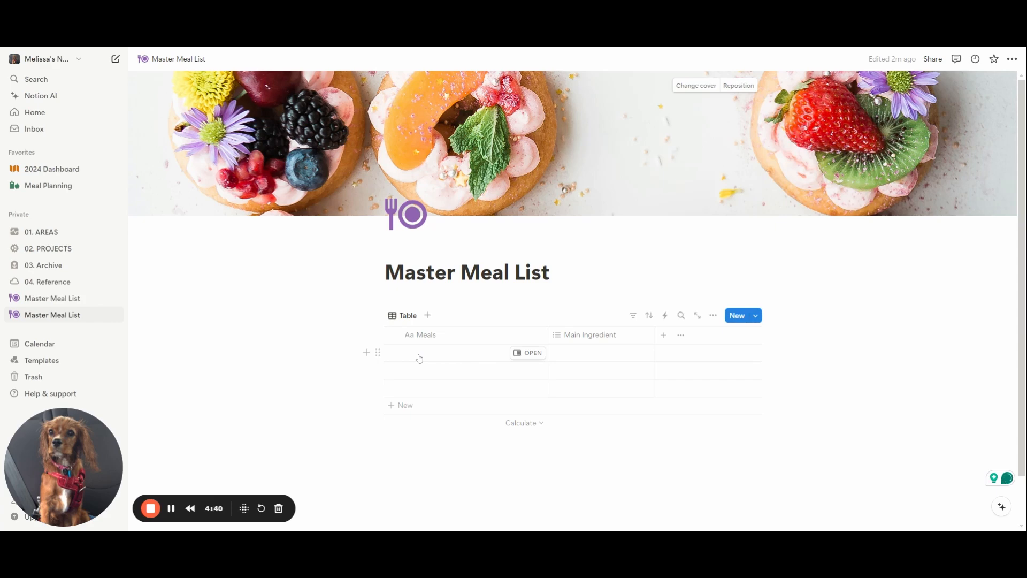
Enter "Chicken and Cashew Stir Fry" as the first meal and tag its main ingredient as Chicken.
{"action": "left_click", "coordinate": [419, 359]}
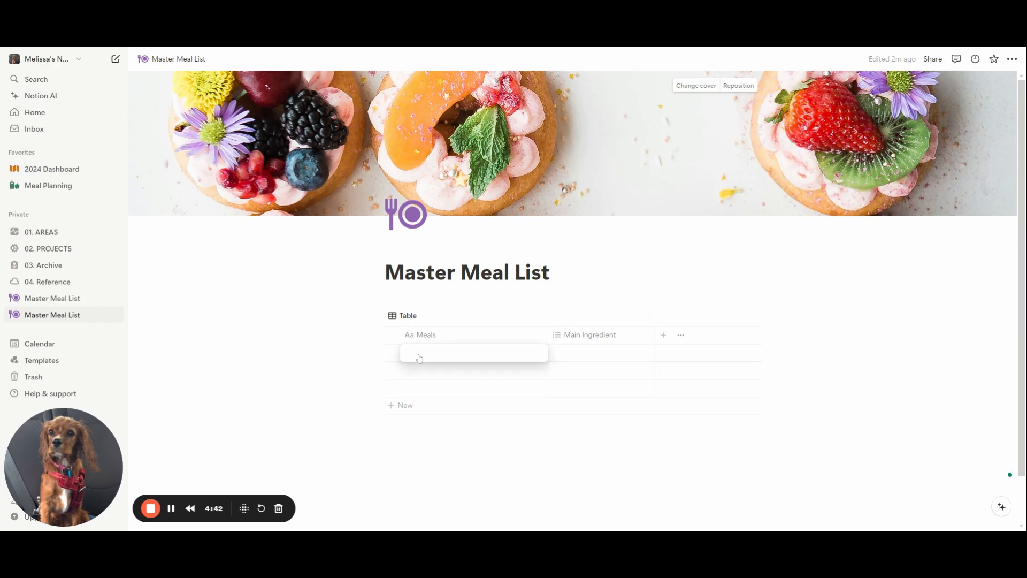
{"action": "type", "text": "Coc"}
{"action": "key", "text": "BackSpace"}
{"action": "key", "text": "BackSpace"}
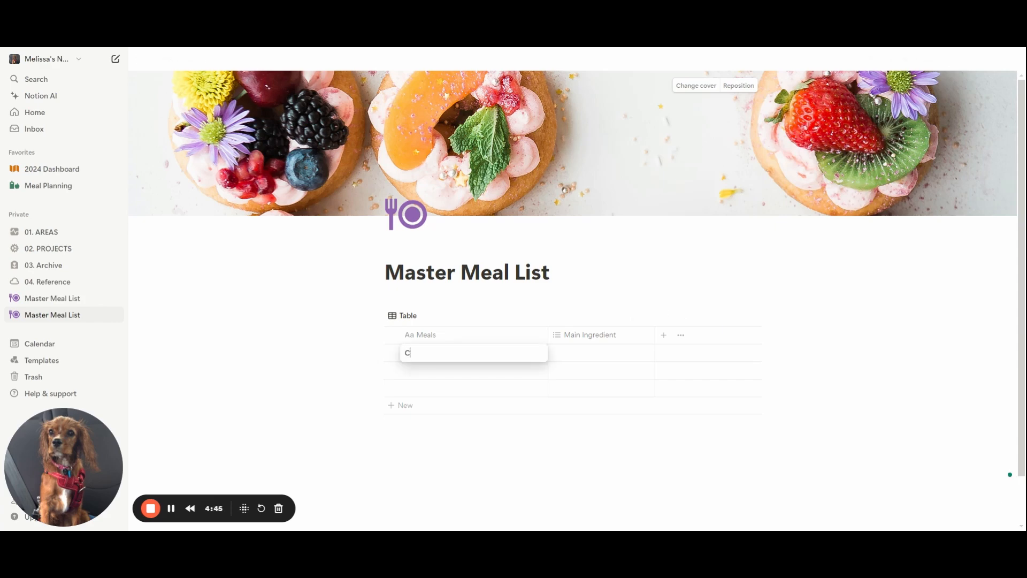
{"action": "type", "text": "hicken and Cashew Stir Fry"}
{"action": "key", "text": "Tab"}
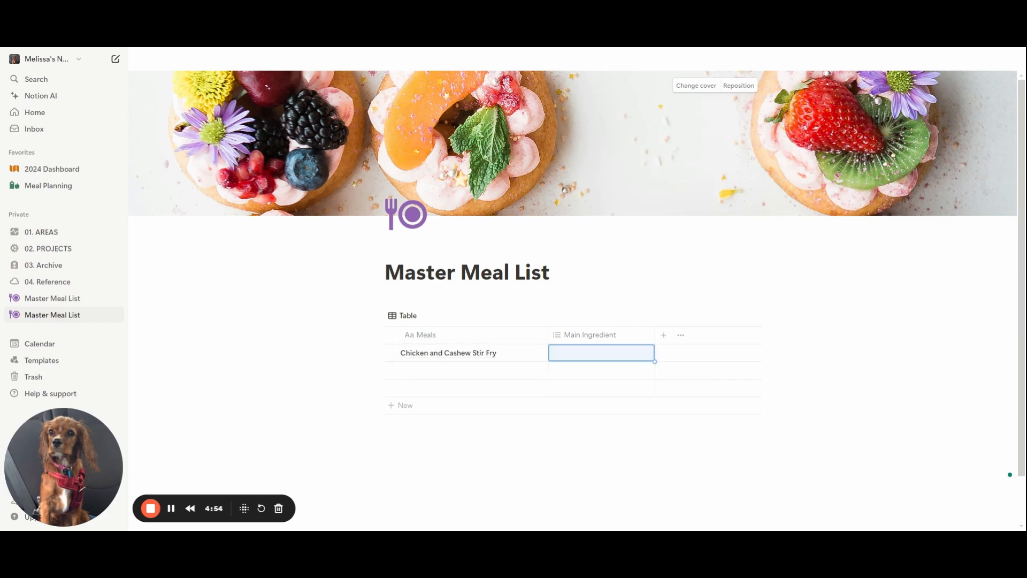
{"action": "left_click", "coordinate": [582, 354]}
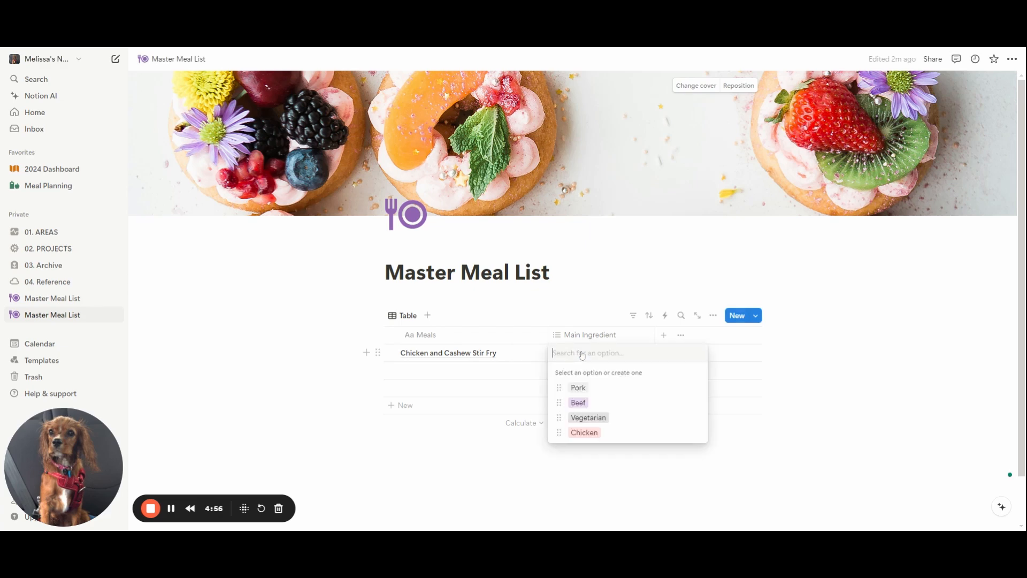
{"action": "left_click", "coordinate": [582, 435]}
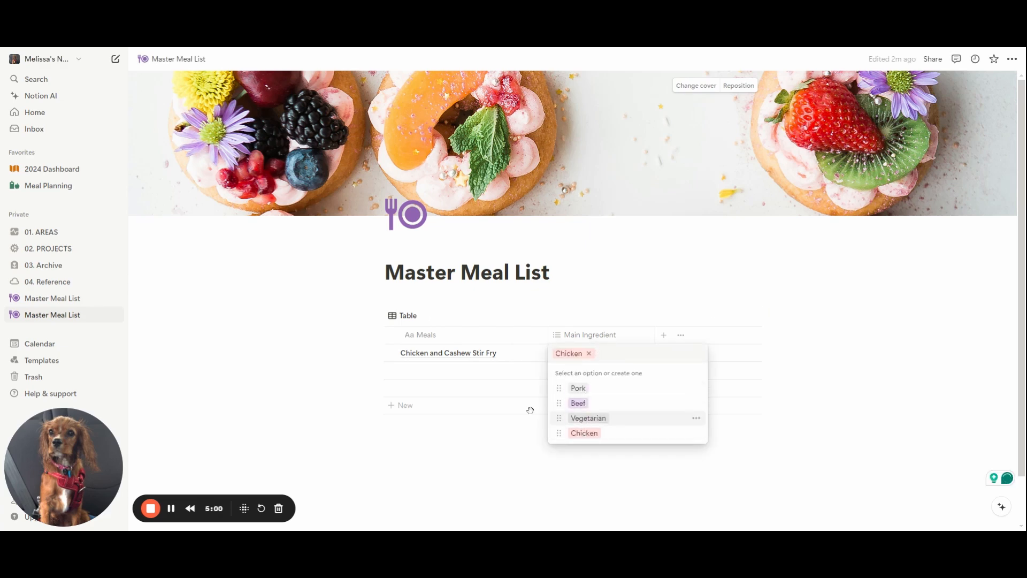
{"action": "key", "text": "Escape"}
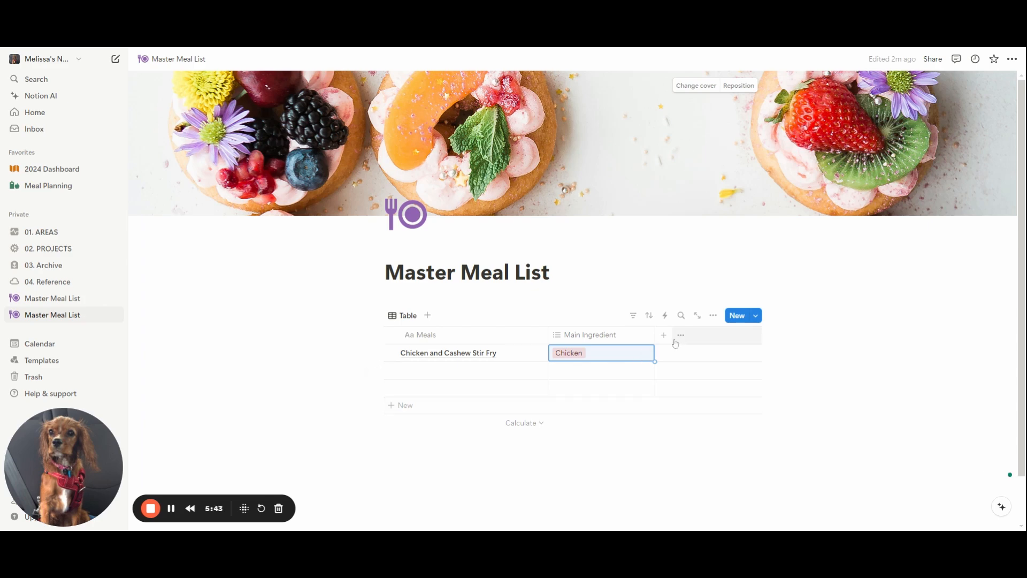
Add the suggested Preparation Time number property to the meal table.
{"action": "left_click", "coordinate": [664, 336]}
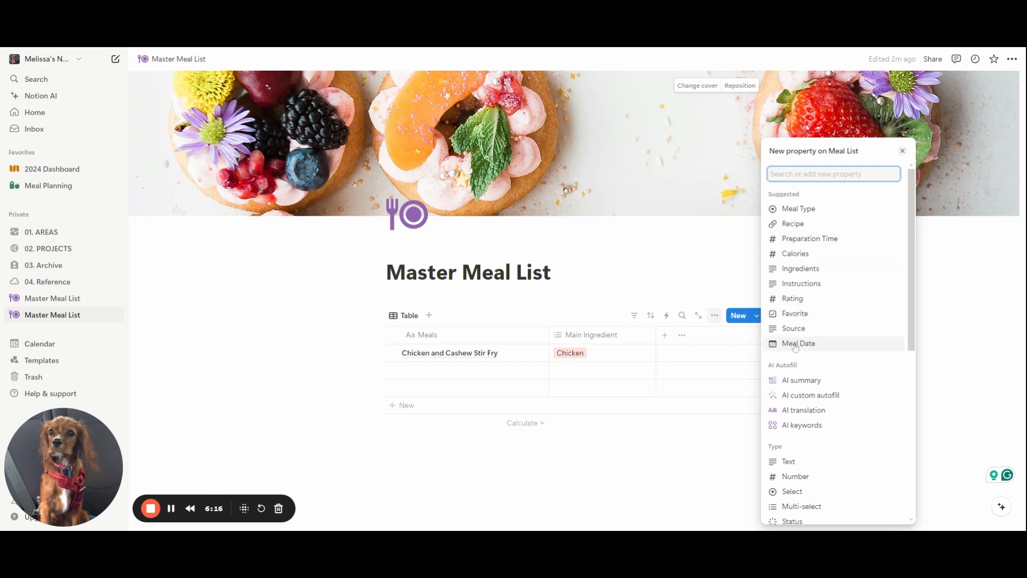
{"action": "left_click", "coordinate": [800, 239]}
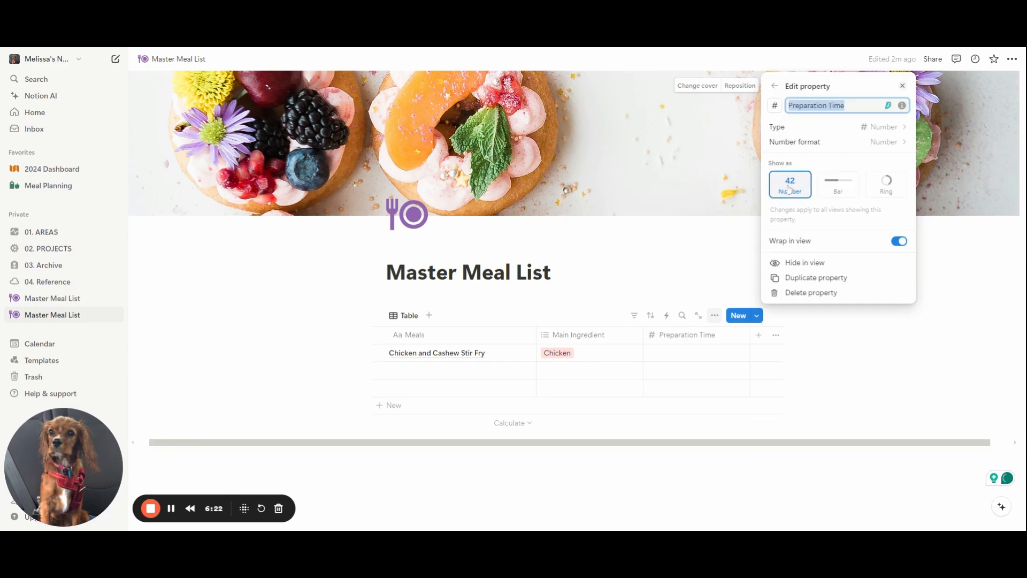
{"action": "left_click", "coordinate": [903, 86]}
Set the preparation time of Chicken and Cashew Stir Fry to 25.
{"action": "left_click", "coordinate": [674, 361]}
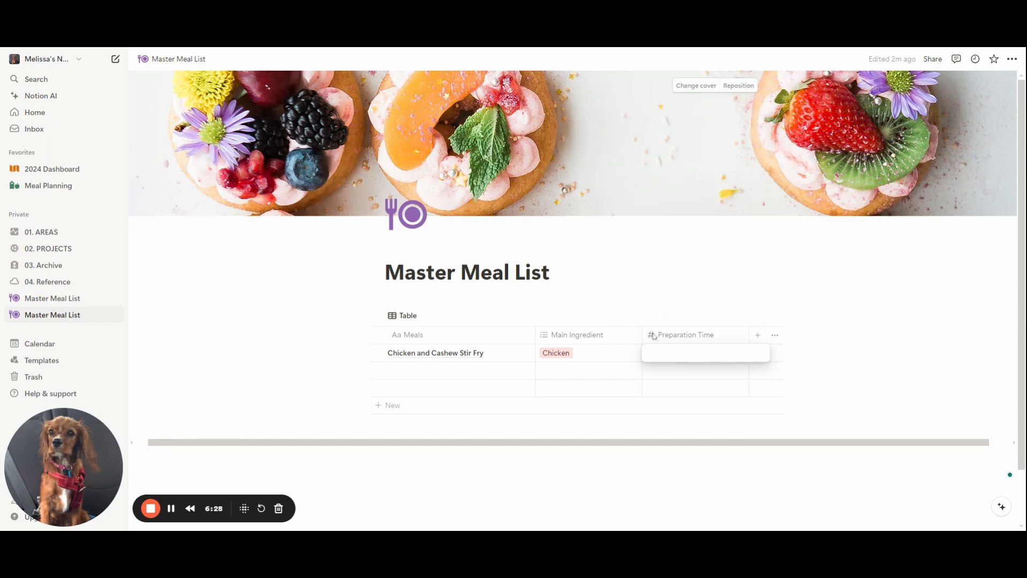
{"action": "type", "text": "25"}
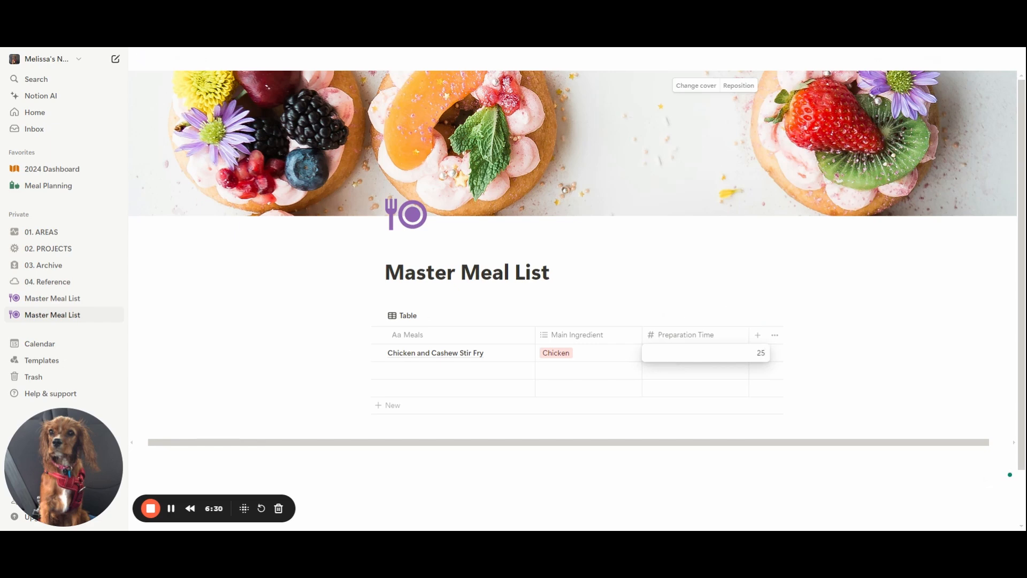
{"action": "key", "text": "Return"}
{"action": "left_click", "coordinate": [688, 291]}
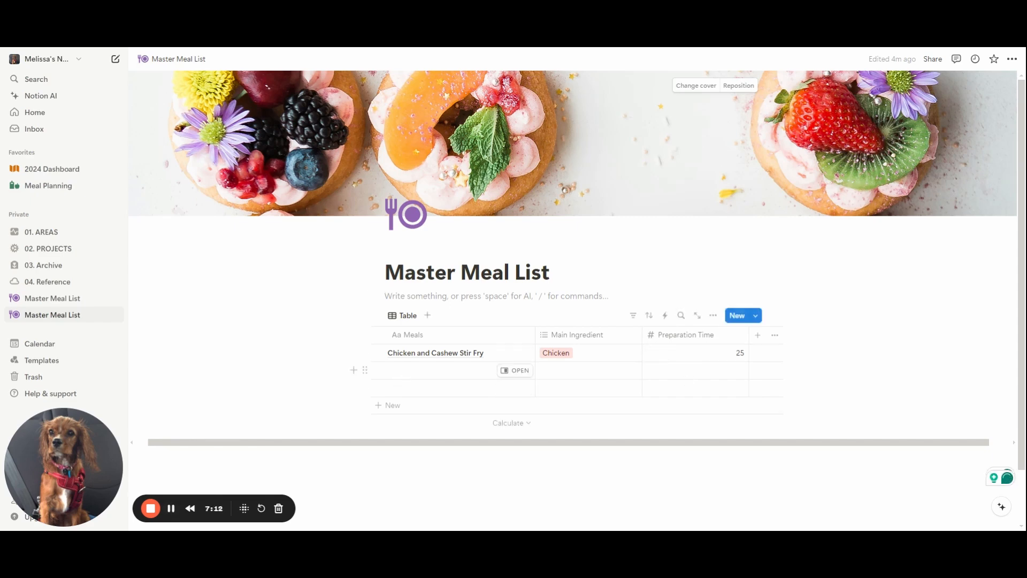
Add meals Satay Pork Mince Stir Fry (Pork, 25), Vegetarian Curry (Vegetarian, 40) and Vegetable Cottage Pie (Vegetarian, 40).
{"action": "left_click", "coordinate": [406, 376]}
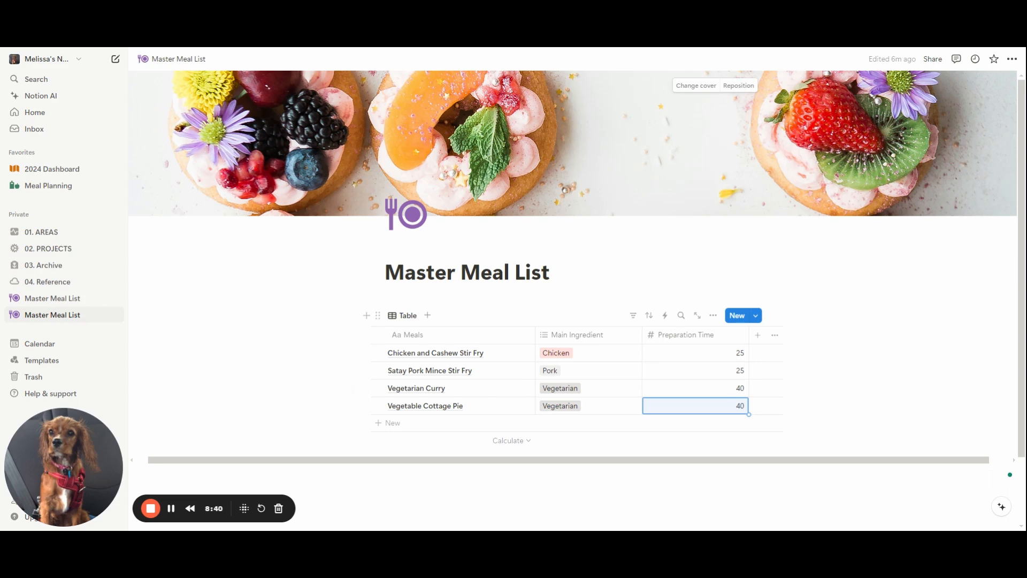
Filter the meal table to show only meals whose Main Ingredient contains Vegetarian.
{"action": "left_click", "coordinate": [634, 316]}
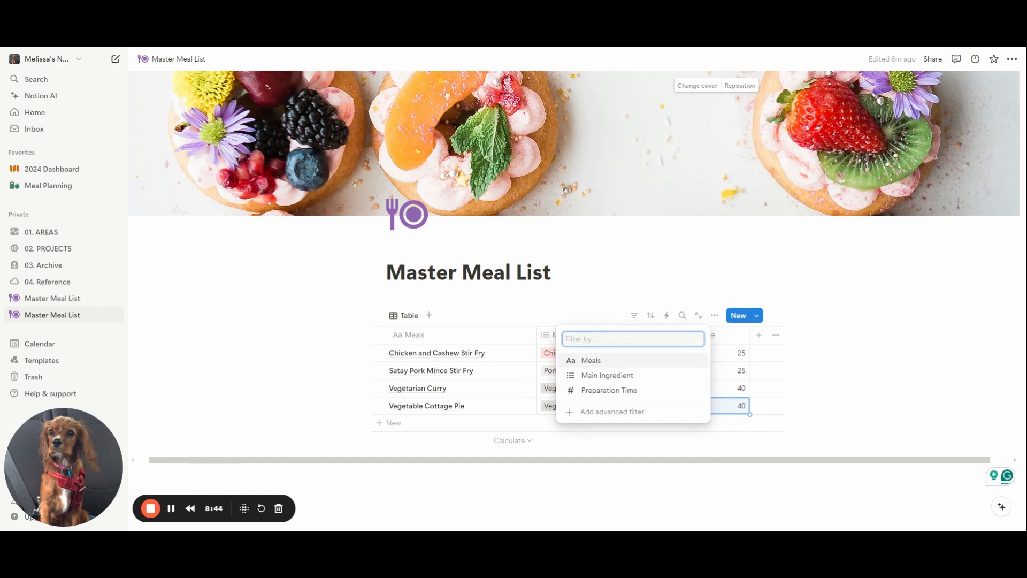
{"action": "left_click", "coordinate": [608, 380]}
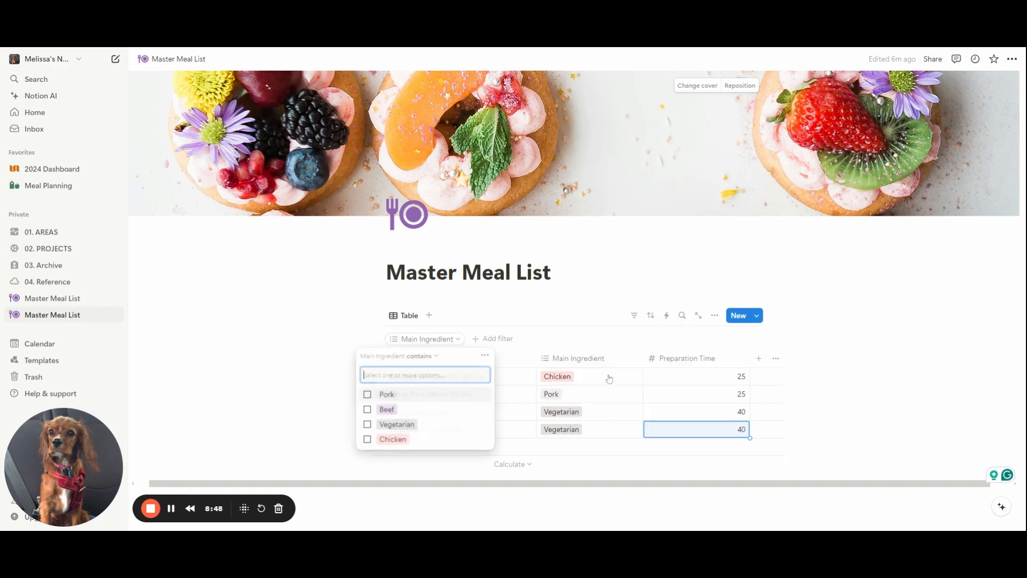
{"action": "left_click", "coordinate": [367, 425]}
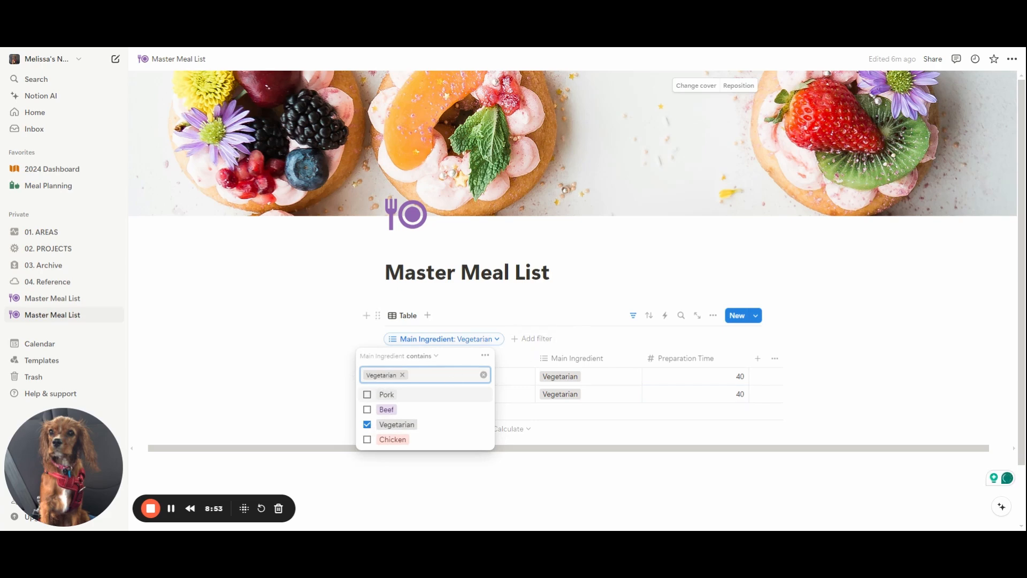
{"action": "left_click", "coordinate": [552, 404]}
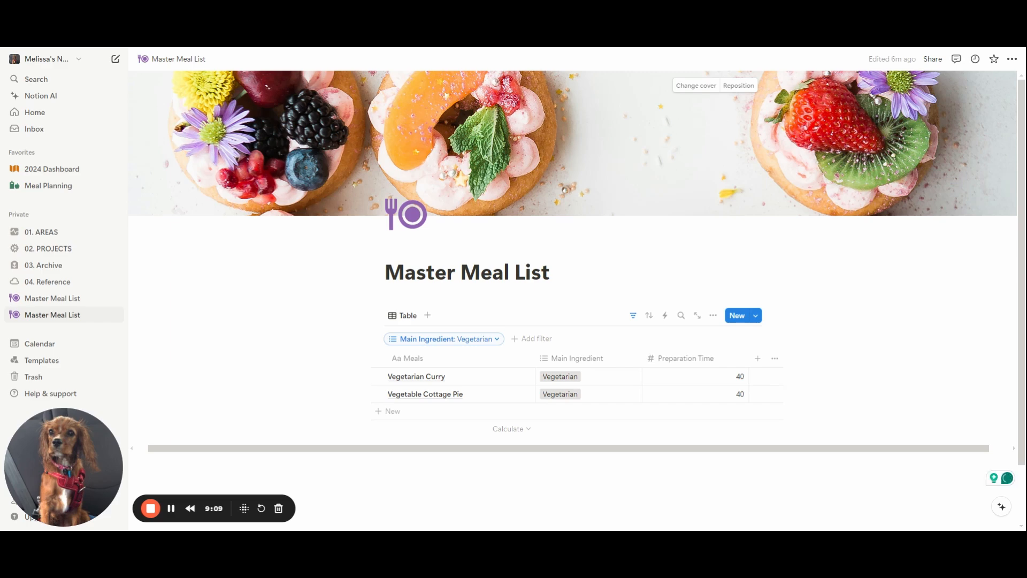
{"action": "left_click", "coordinate": [530, 340]}
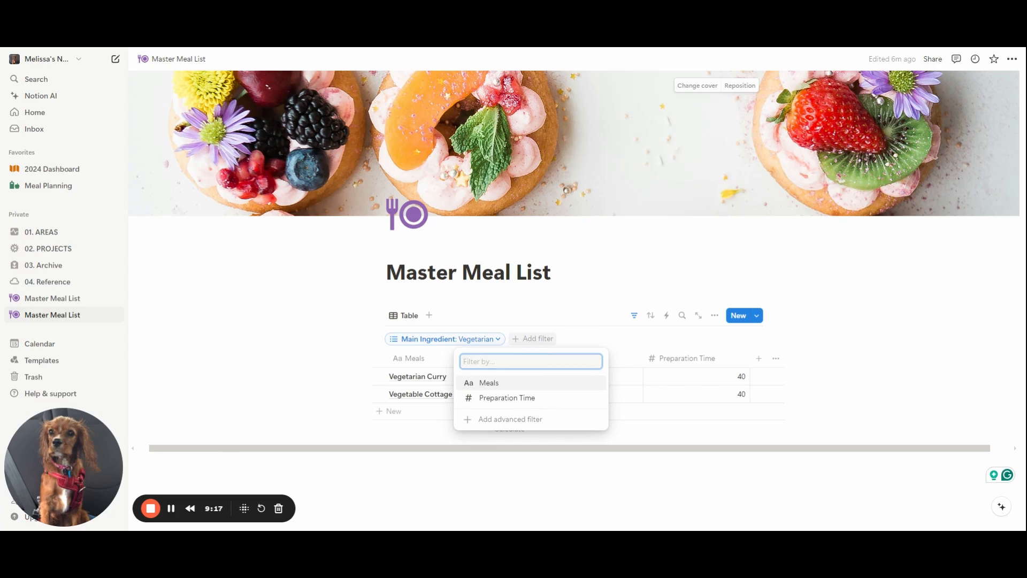
{"action": "key", "text": "Escape"}
Set the preparation time of Vegetarian Curry to 25.
{"action": "left_click", "coordinate": [737, 381]}
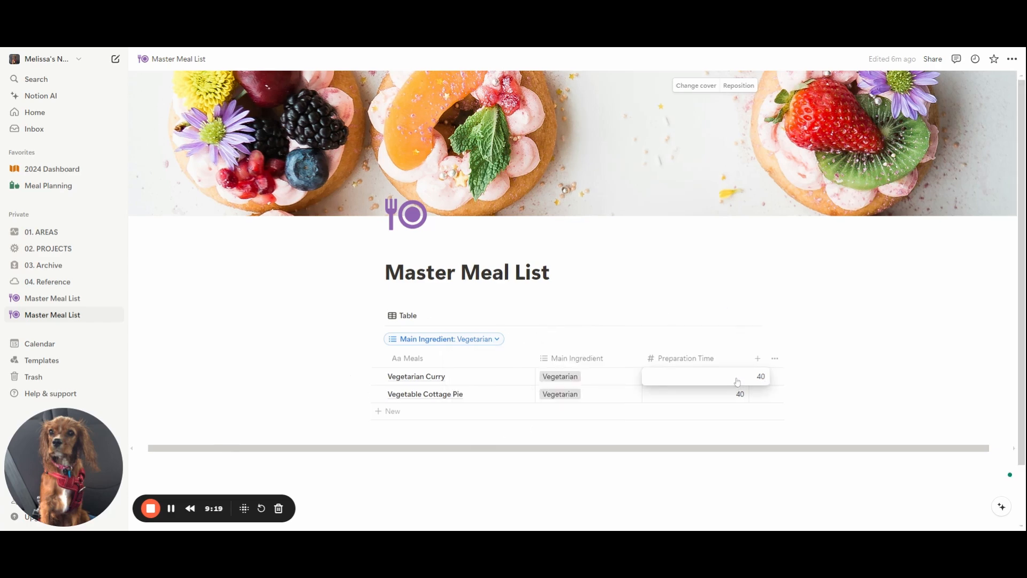
{"action": "left_click_drag", "start_coordinate": [756, 377], "coordinate": [768, 384]}
{"action": "type", "text": "25"}
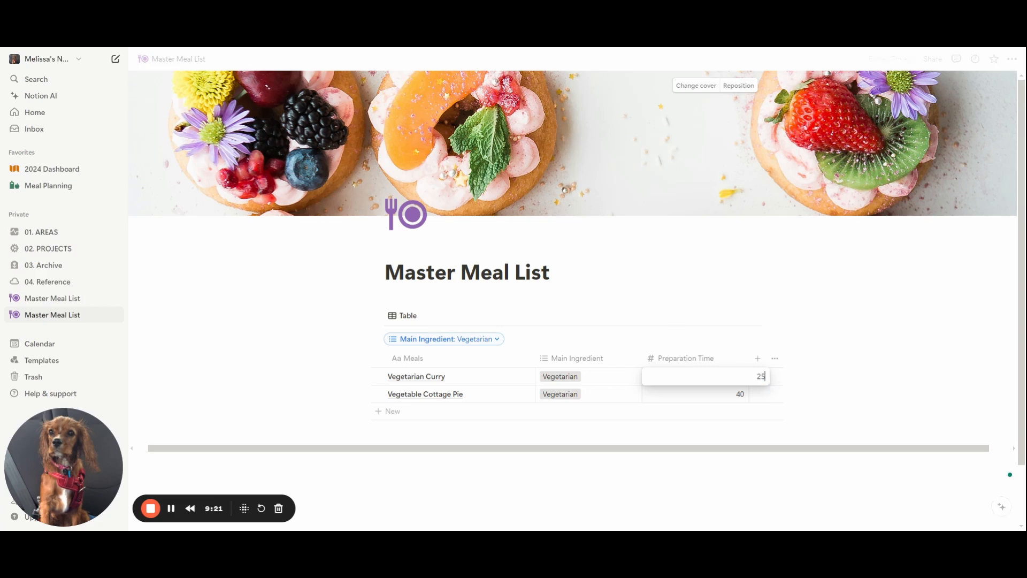
{"action": "key", "text": "Return"}
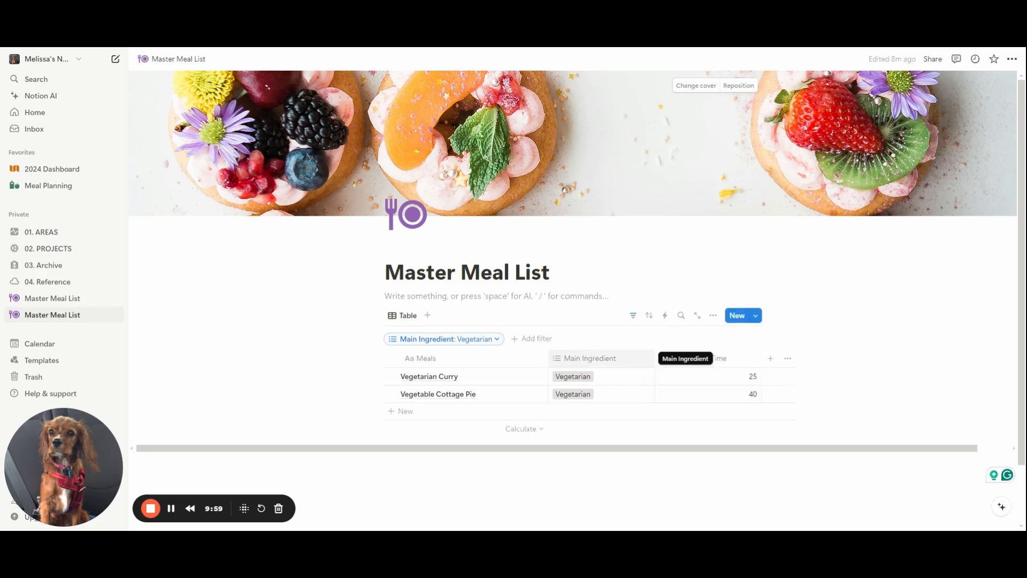
Add a second filter limiting the table to meals with a Preparation Time less than 30.
{"action": "left_click", "coordinate": [528, 339]}
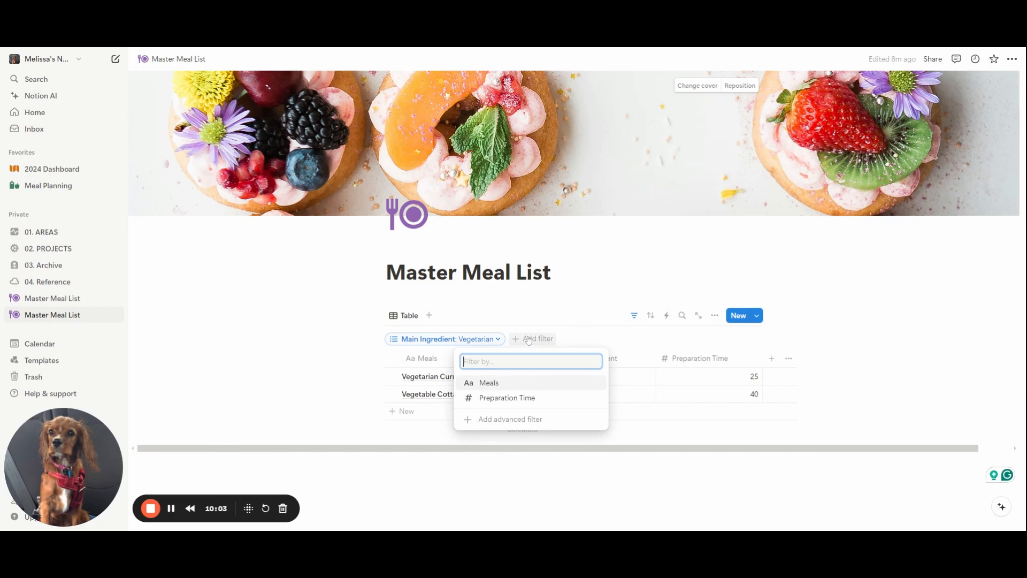
{"action": "left_click", "coordinate": [517, 398]}
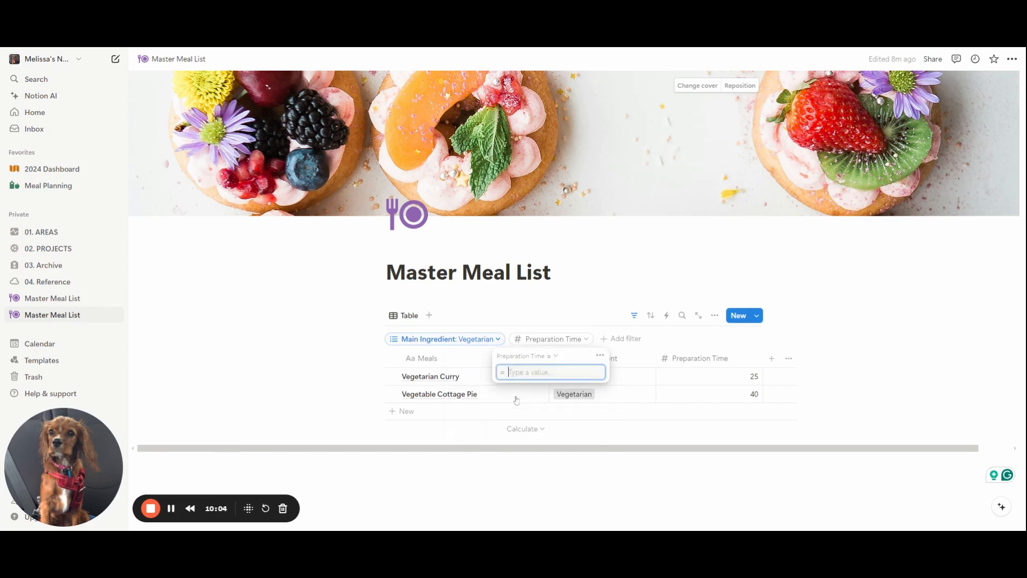
{"action": "left_click", "coordinate": [554, 362]}
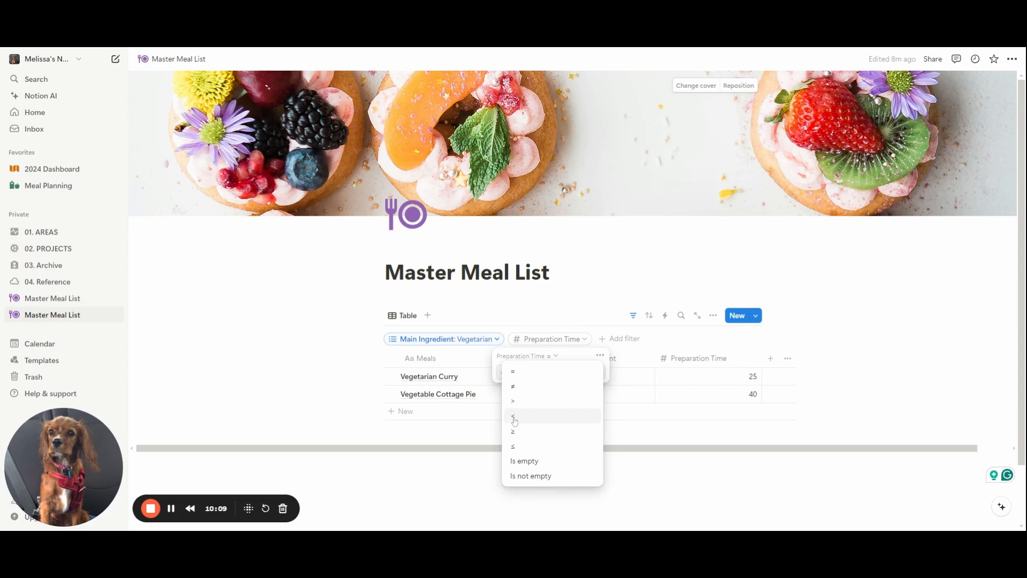
{"action": "left_click", "coordinate": [512, 416]}
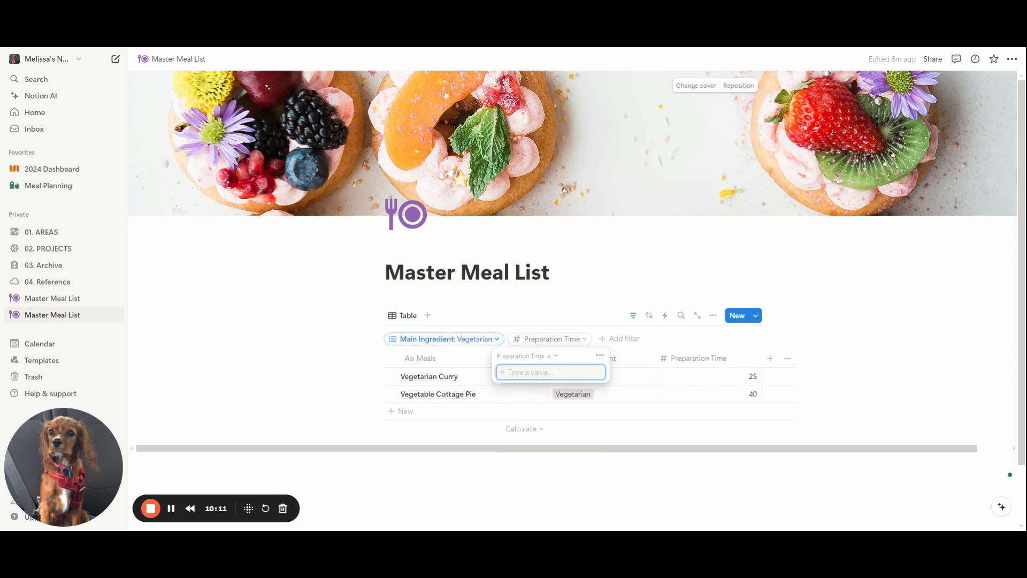
{"action": "type", "text": "30"}
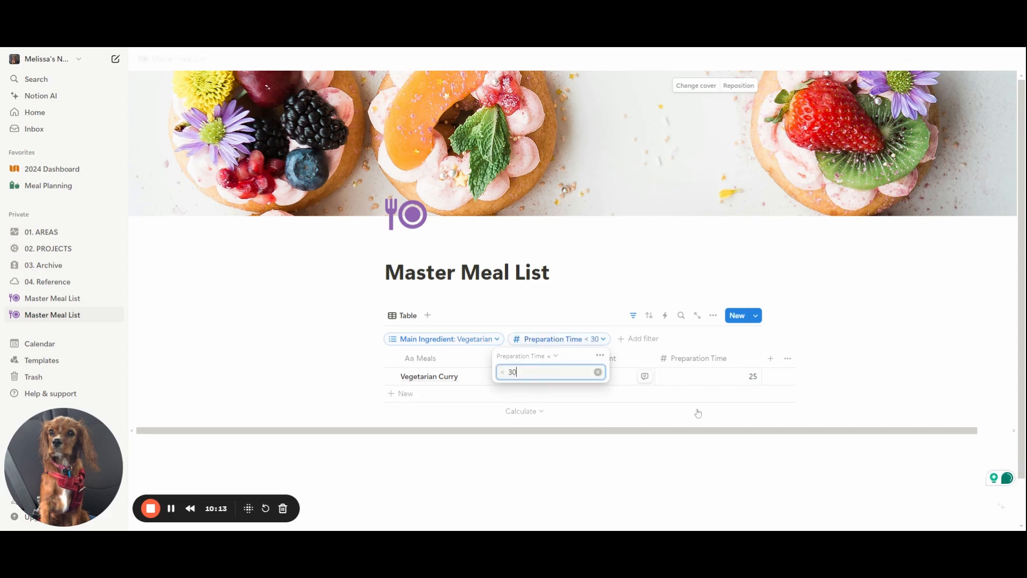
{"action": "left_click", "coordinate": [415, 370]}
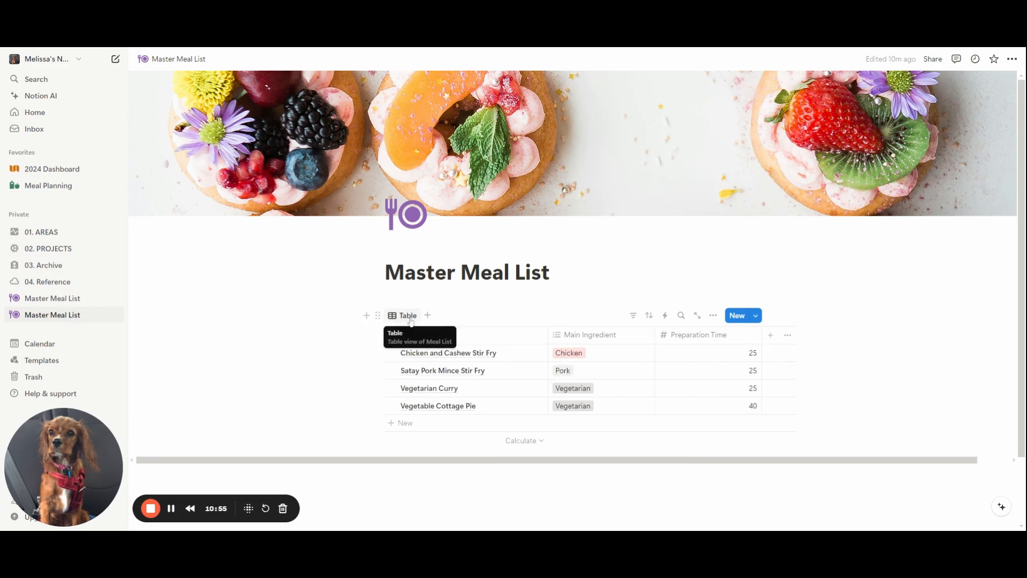
Rename the existing table view to "All meals".
{"action": "left_click", "coordinate": [407, 316]}
{"action": "left_click", "coordinate": [422, 336]}
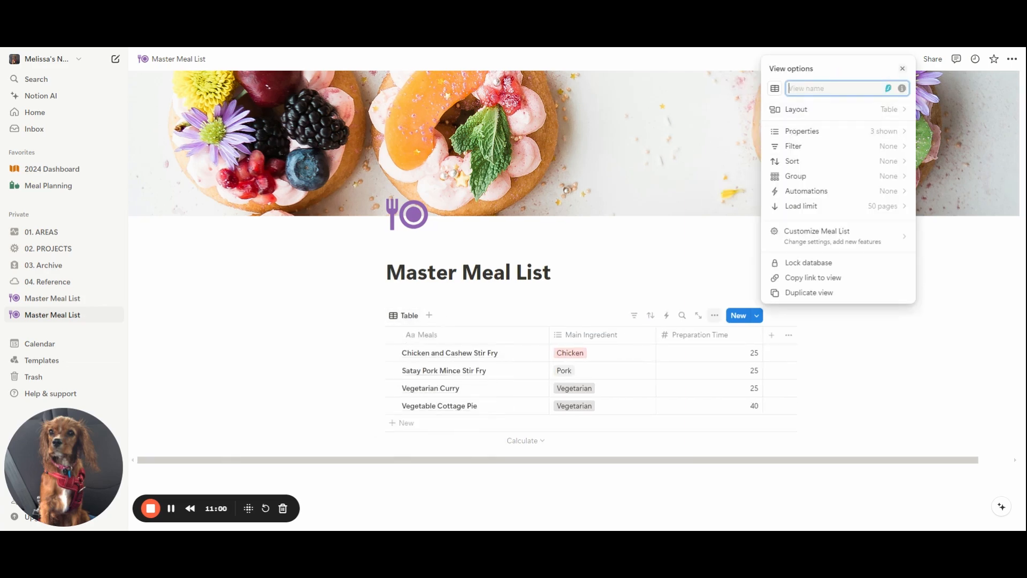
{"action": "type", "text": "All meals"}
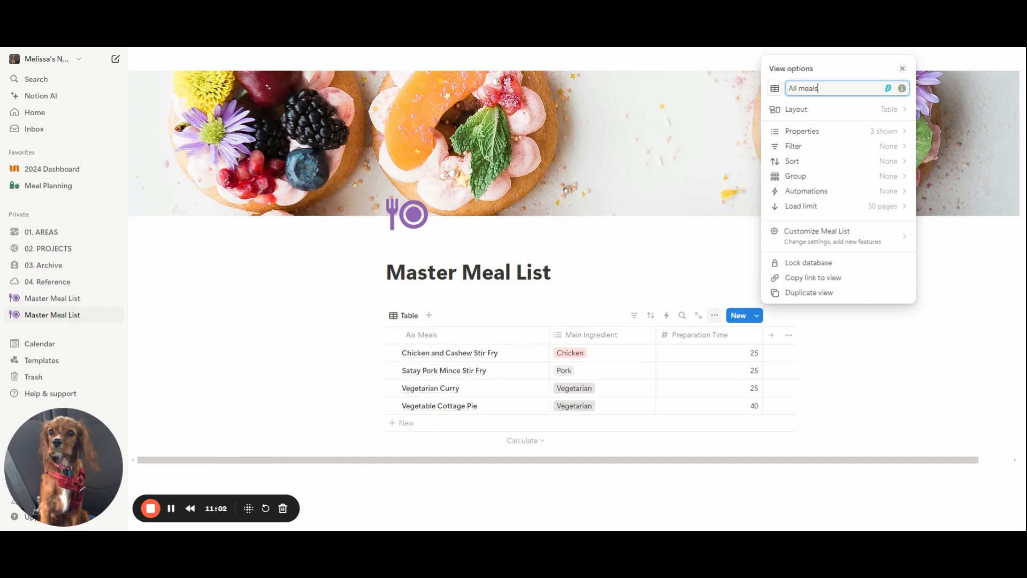
{"action": "key", "text": "Escape"}
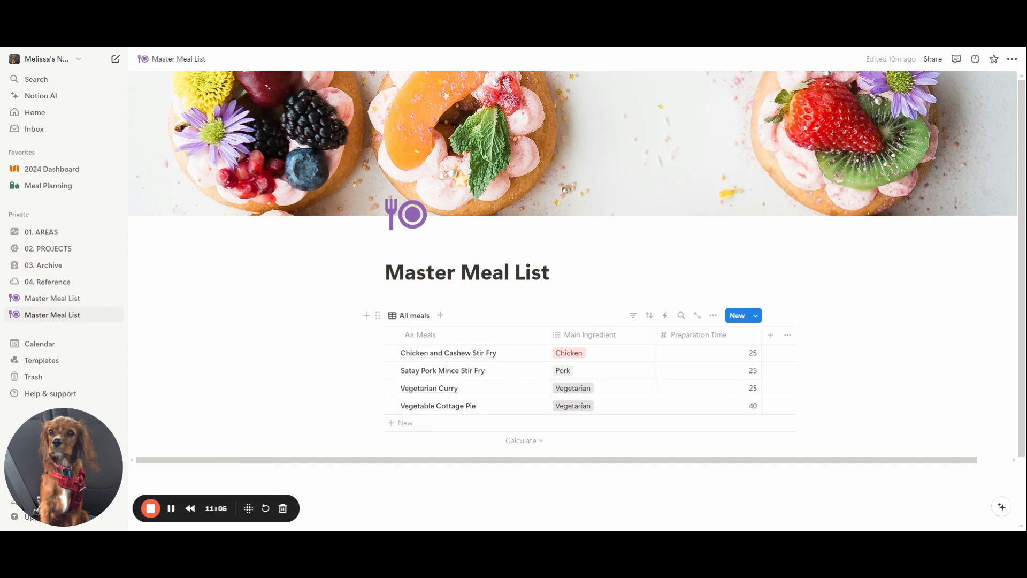
Add a second table view to the meal database and name it "Vegetarian".
{"action": "left_click", "coordinate": [441, 317]}
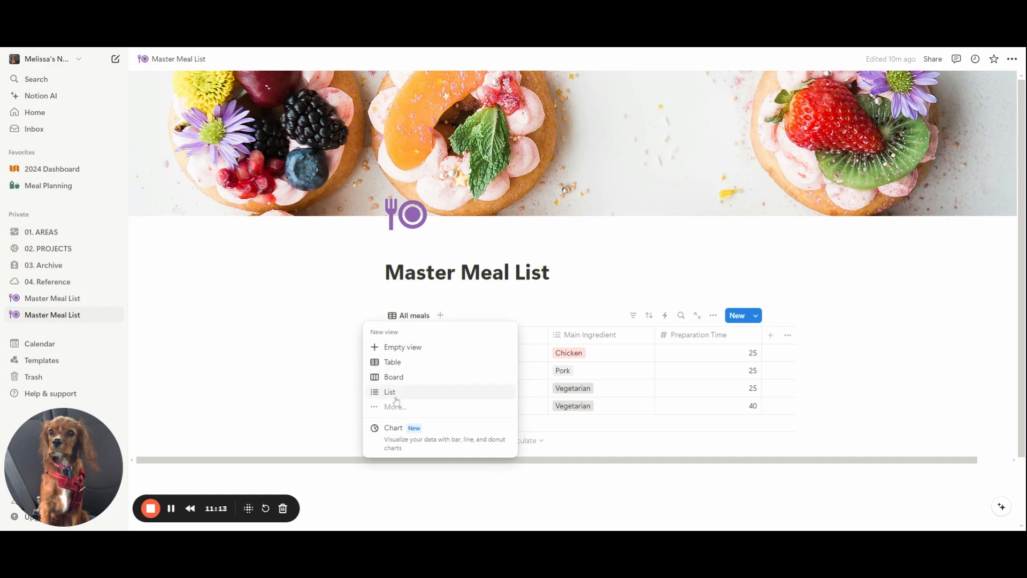
{"action": "left_click", "coordinate": [392, 363]}
{"action": "left_click", "coordinate": [459, 320]}
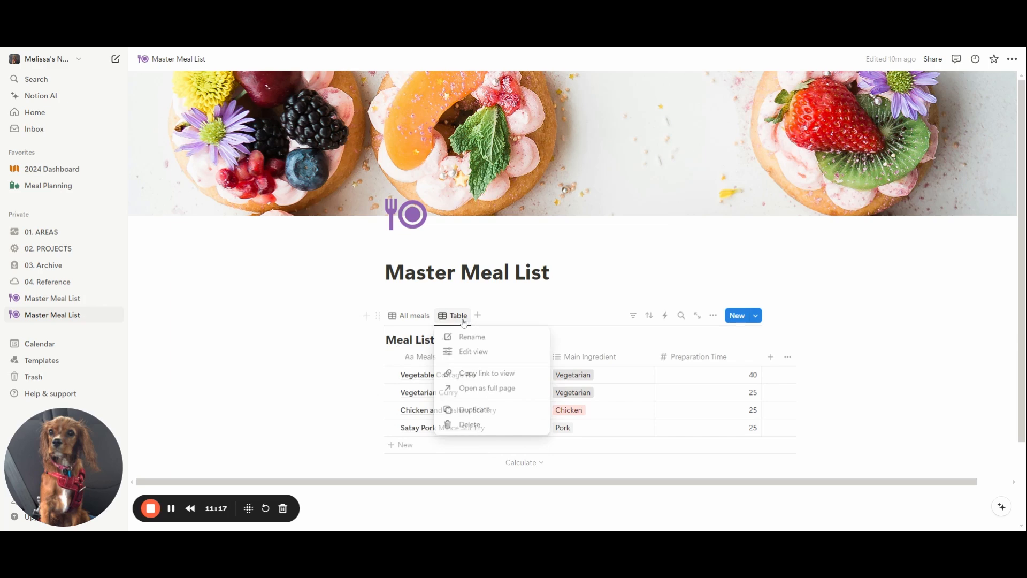
{"action": "left_click", "coordinate": [473, 351]}
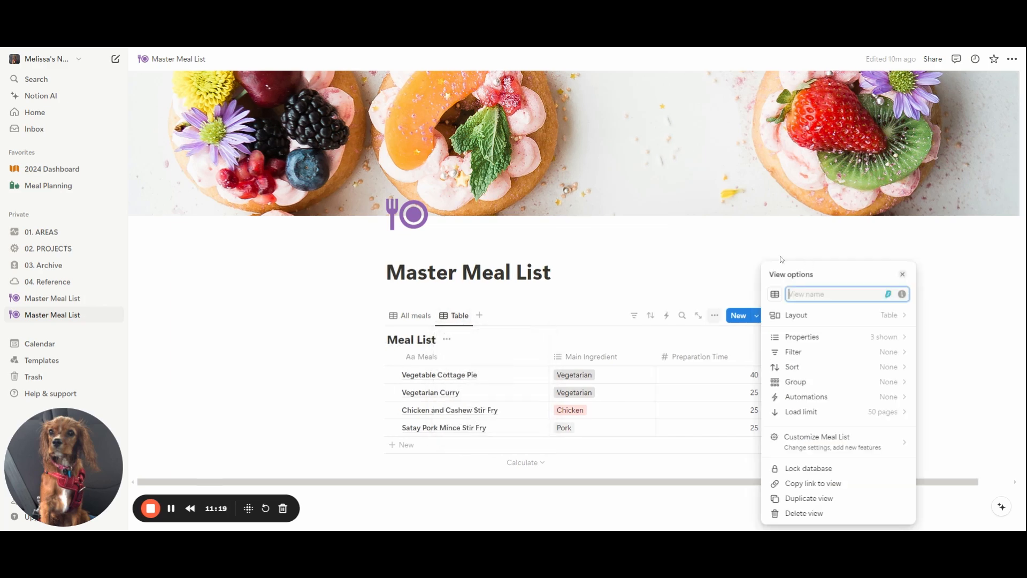
{"action": "type", "text": "Vegetari"}
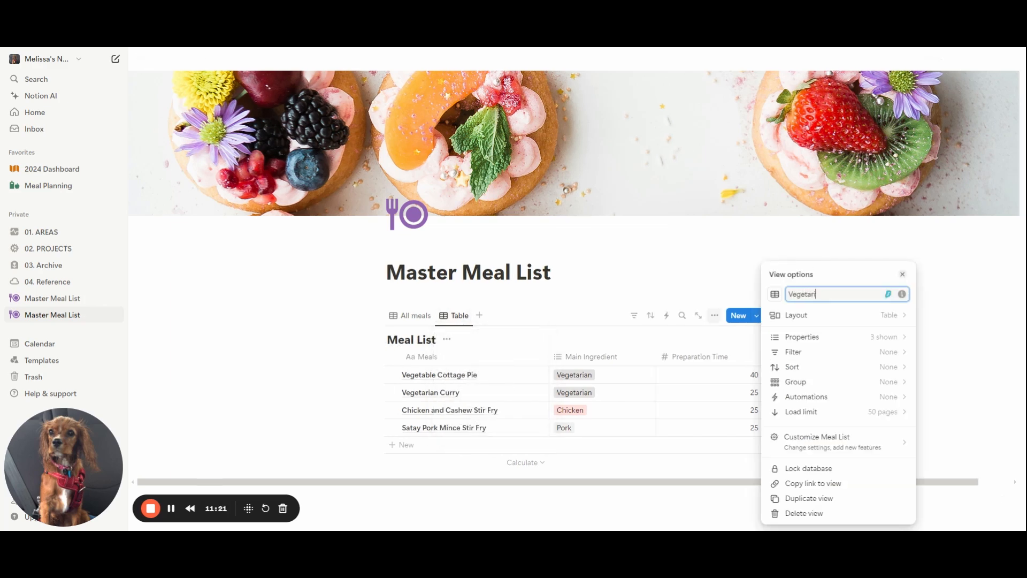
{"action": "type", "text": "an"}
{"action": "left_click", "coordinate": [647, 255]}
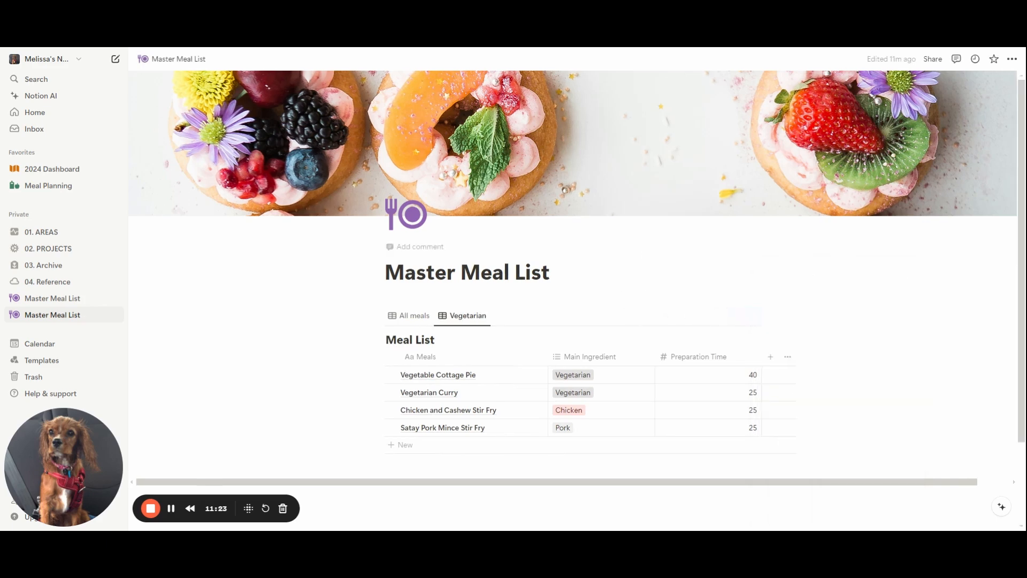
Filter the Vegetarian view to meals whose Main Ingredient contains Vegetarian, and hide the database title.
{"action": "left_click", "coordinate": [635, 316]}
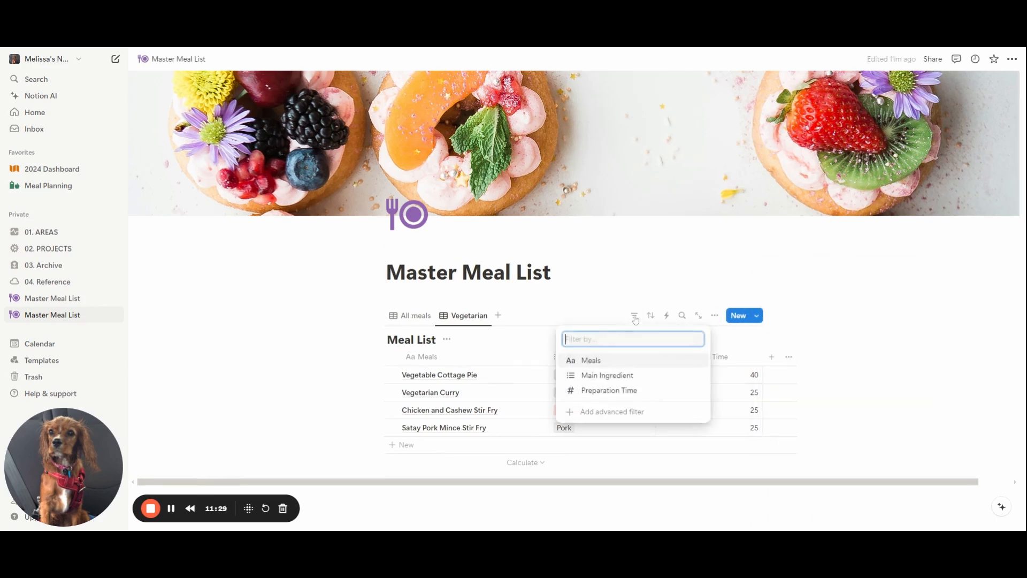
{"action": "left_click", "coordinate": [605, 377]}
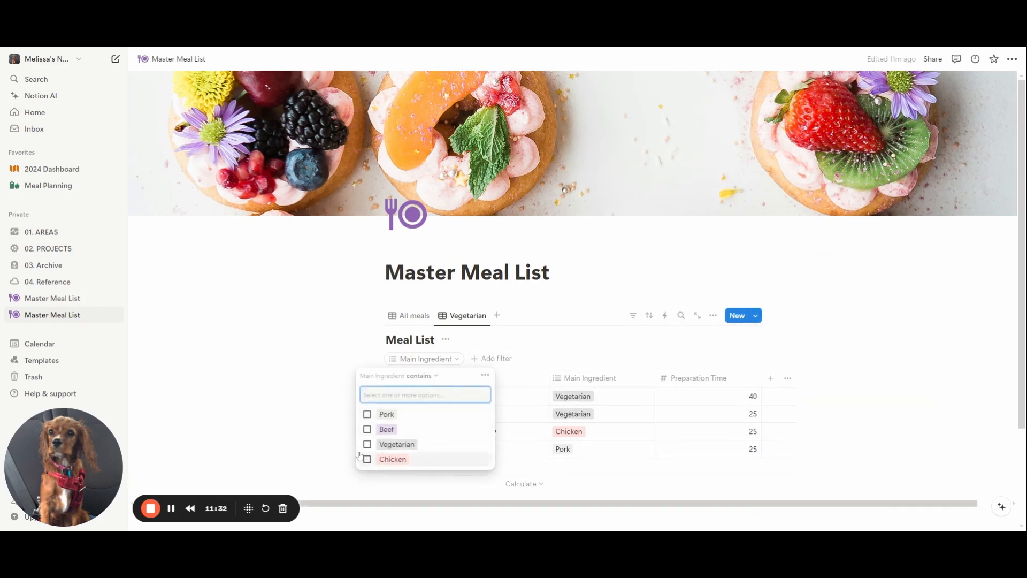
{"action": "left_click", "coordinate": [397, 445]}
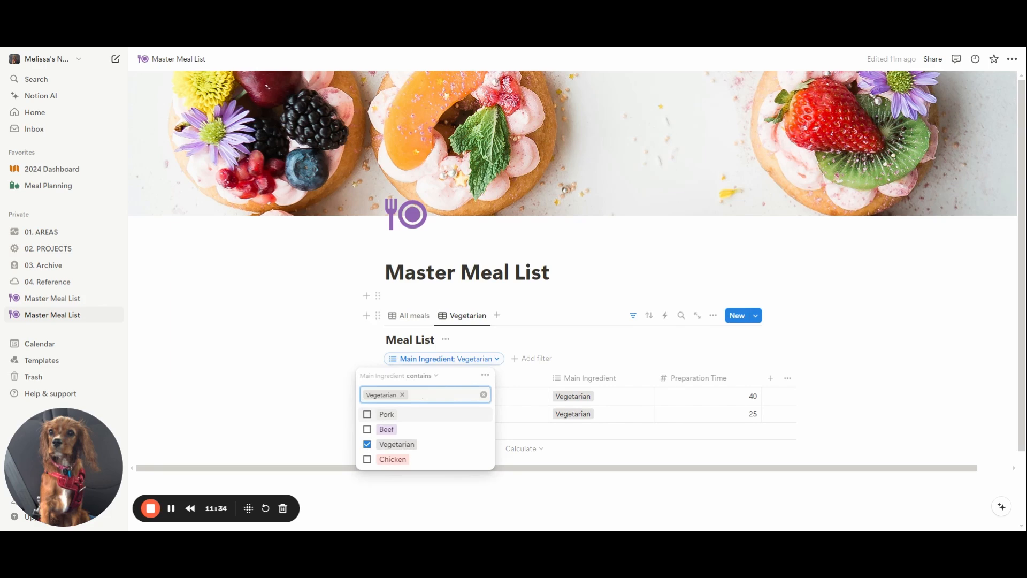
{"action": "left_click", "coordinate": [481, 296]}
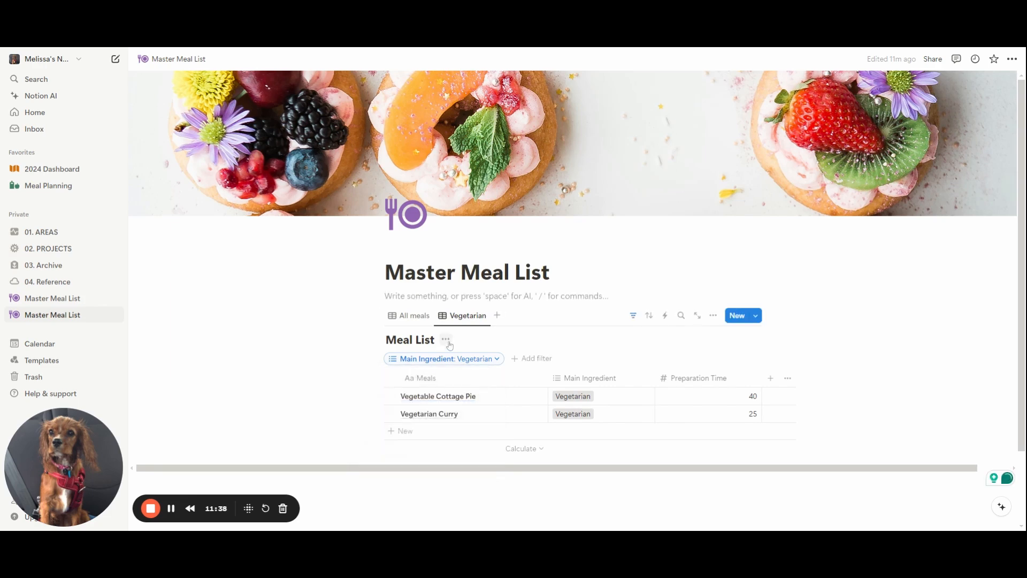
{"action": "left_click", "coordinate": [446, 339]}
{"action": "left_click", "coordinate": [434, 396]}
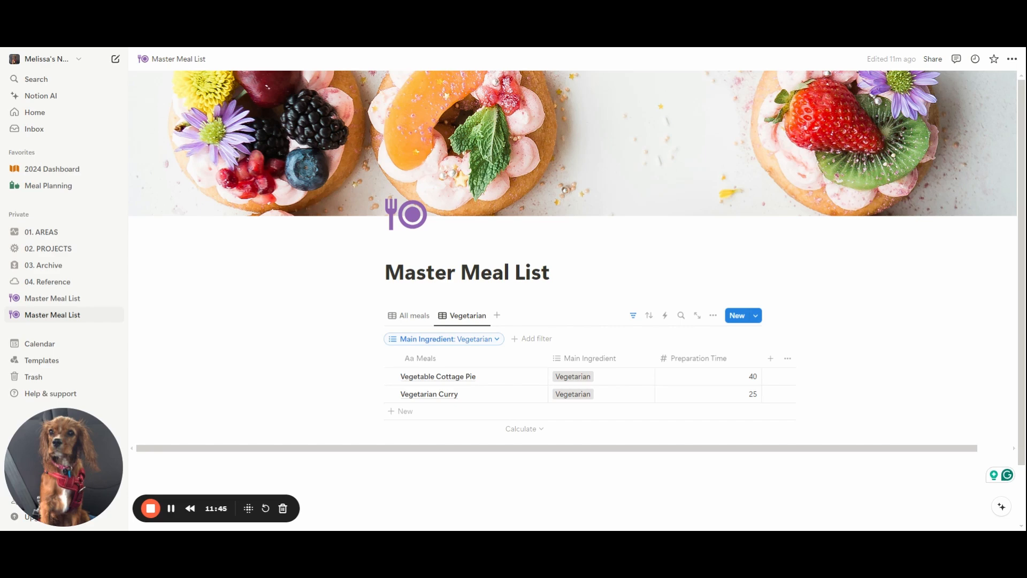
Return to the All meals view and add the suggested Meal Type property to the database.
{"action": "left_click", "coordinate": [415, 319]}
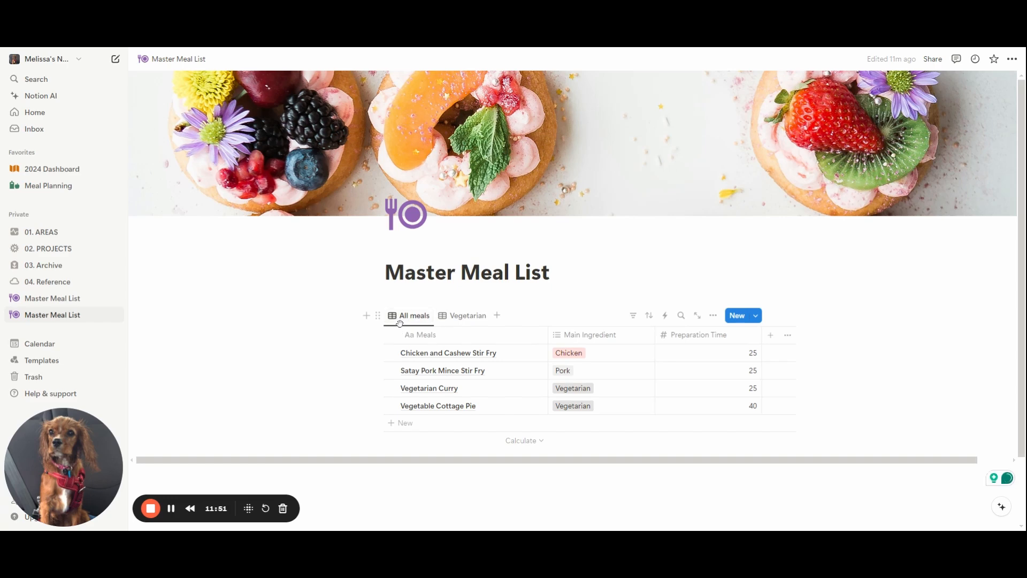
{"action": "left_click", "coordinate": [465, 317]}
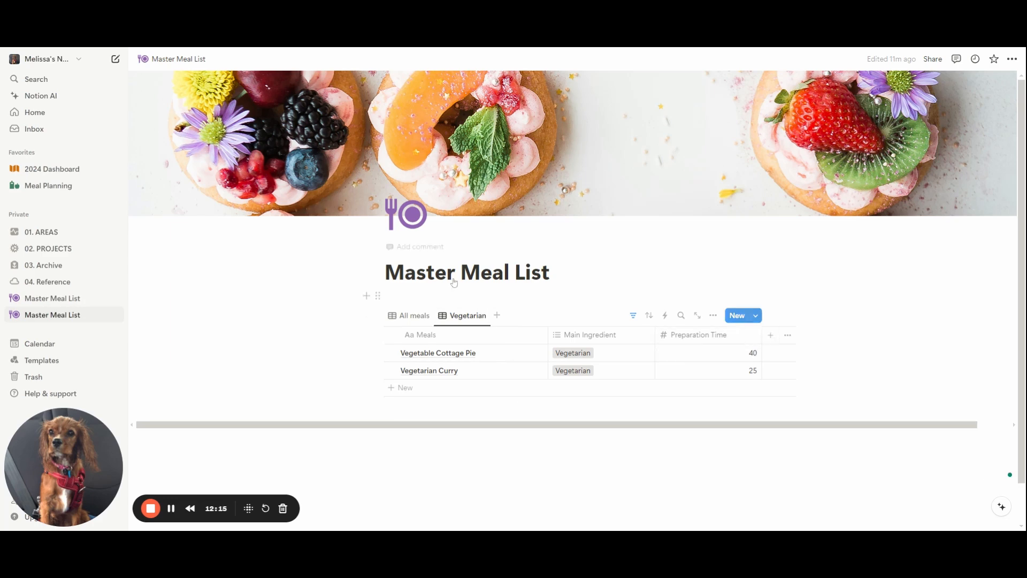
{"action": "left_click", "coordinate": [415, 317]}
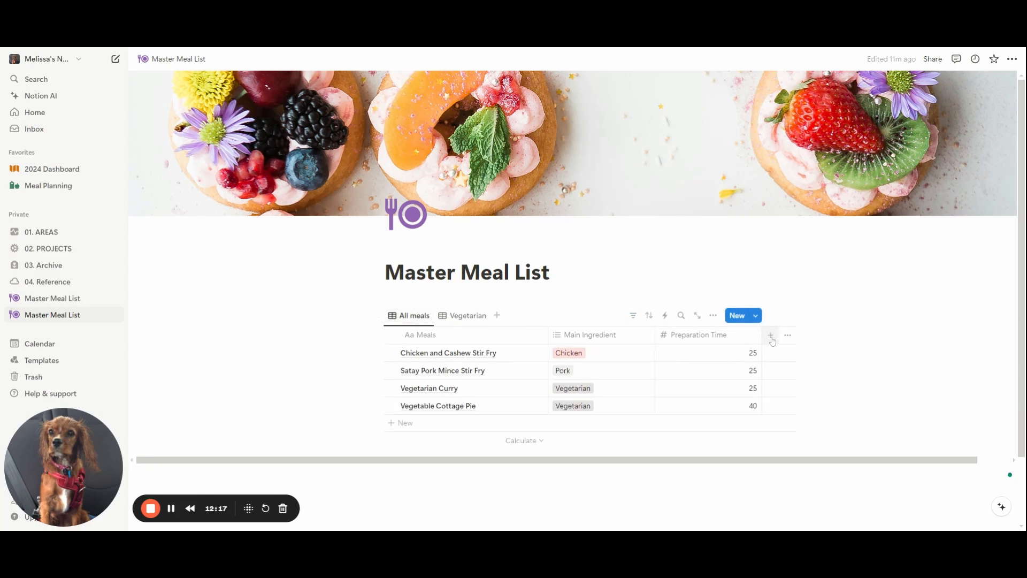
{"action": "left_click", "coordinate": [773, 335]}
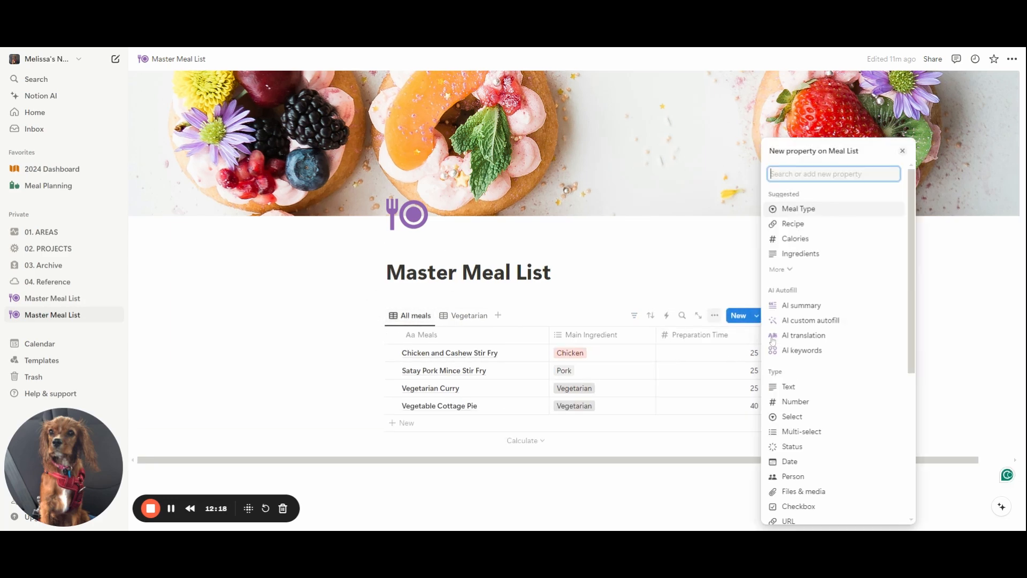
{"action": "left_click", "coordinate": [790, 209]}
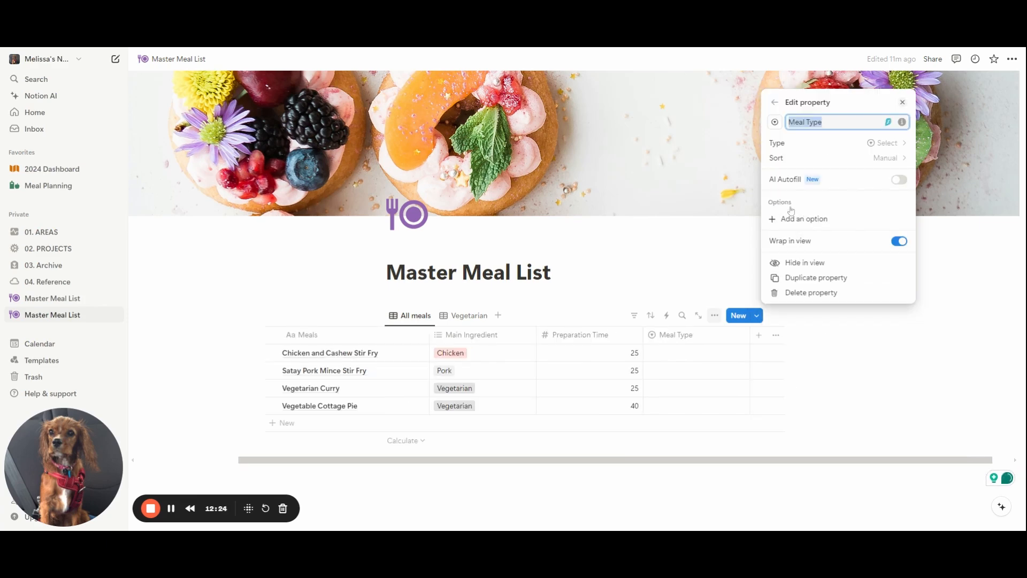
Add the options Slow cooked, Oven, Stove top, Stir fry and Stew to the Meal Type property.
{"action": "left_click", "coordinate": [805, 219]}
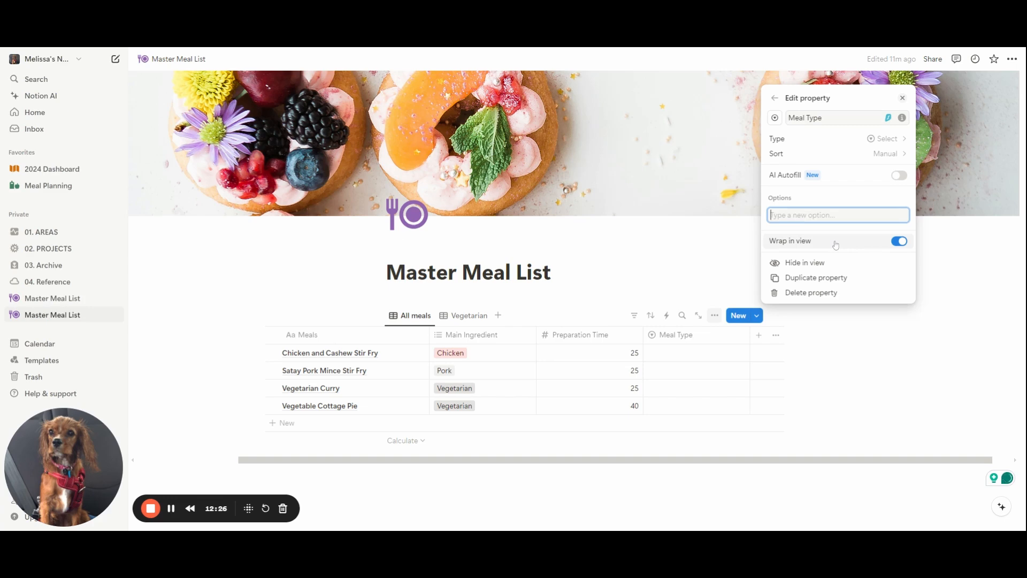
{"action": "type", "text": "Sl"}
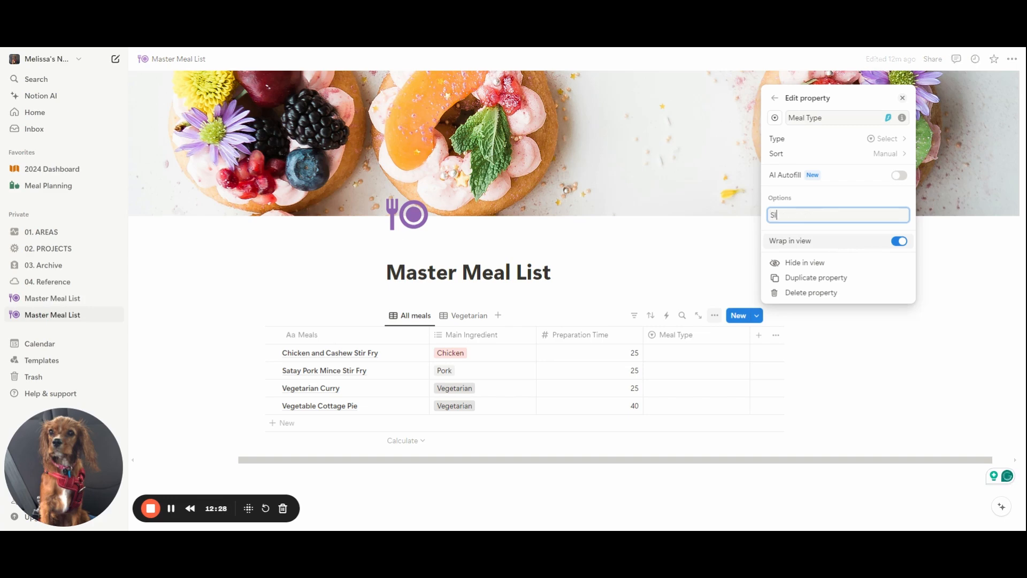
{"action": "type", "text": "ow cooked"}
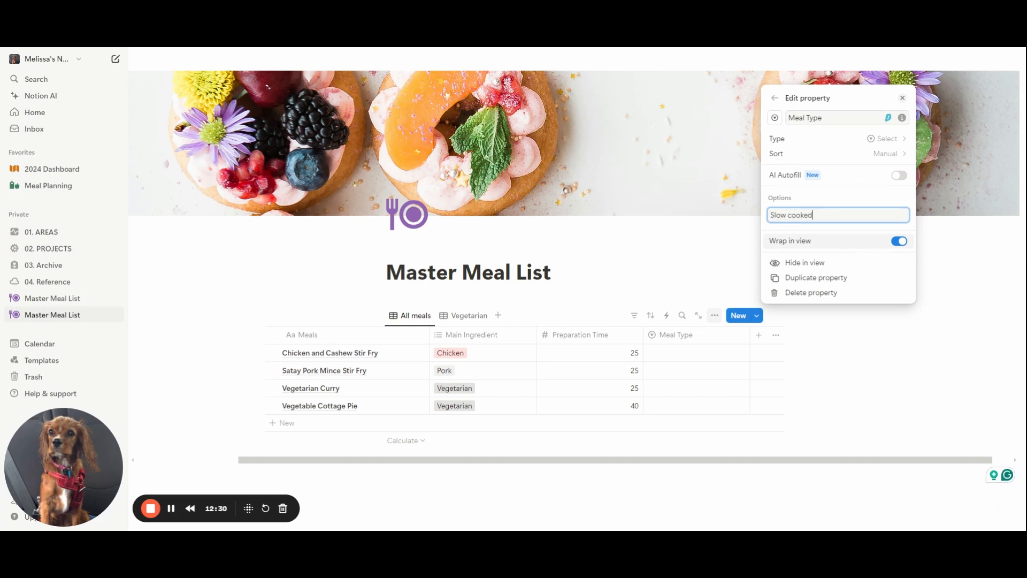
{"action": "key", "text": "Return"}
{"action": "type", "text": "Stove"}
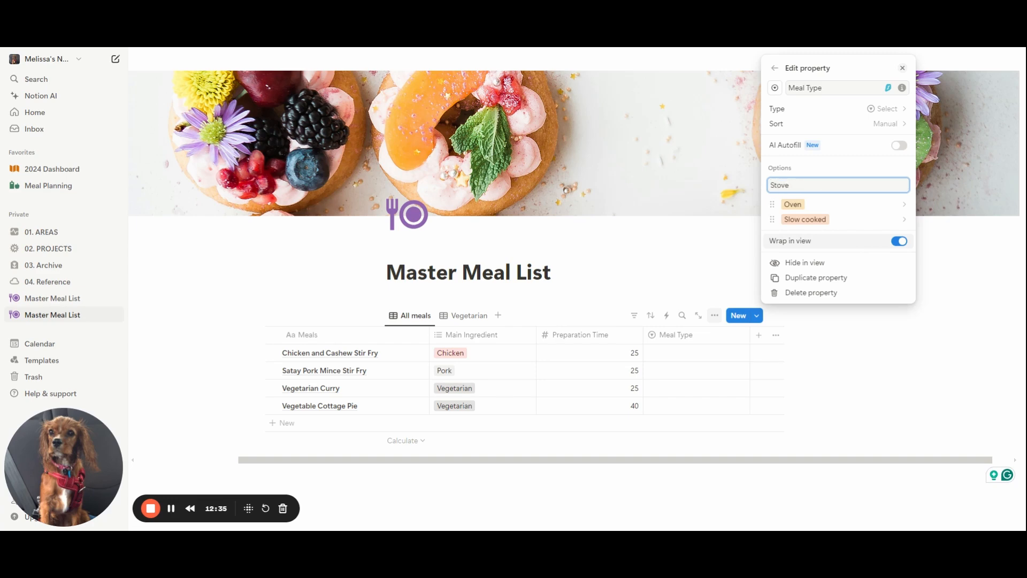
{"action": "type", "text": " top"}
{"action": "key", "text": "Return"}
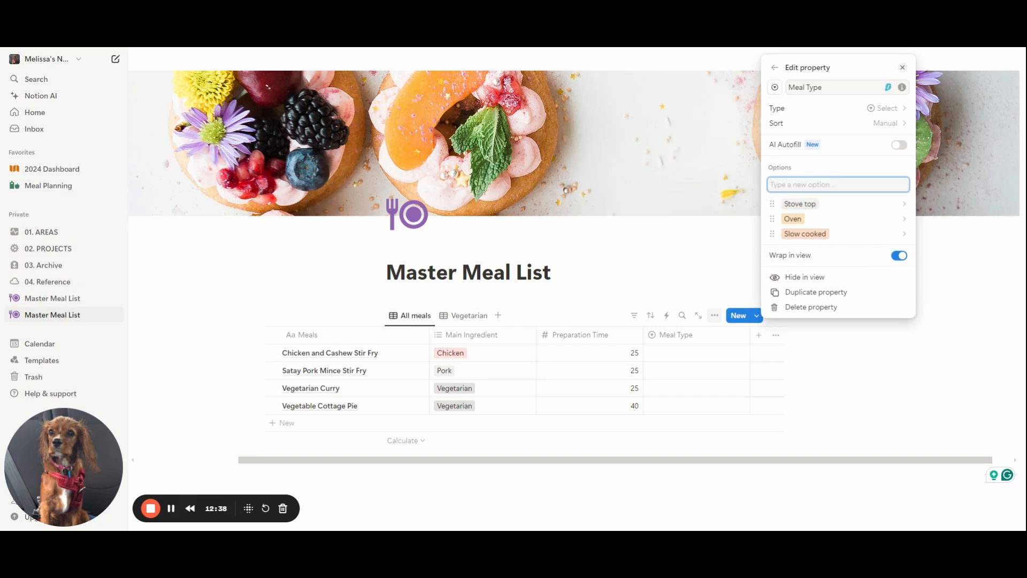
{"action": "type", "text": "Stir fry"}
{"action": "key", "text": "Return"}
{"action": "type", "text": "Stew"}
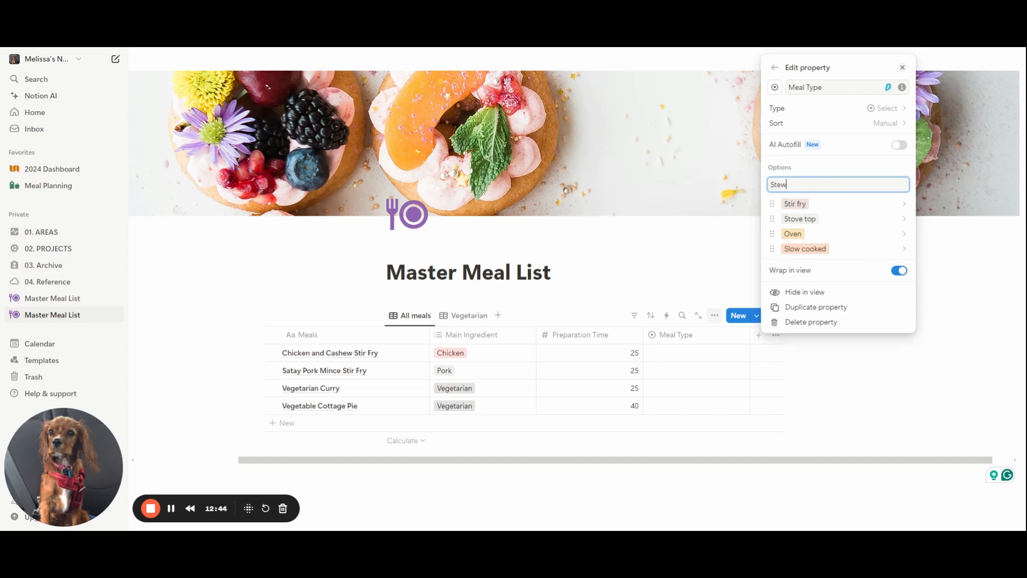
{"action": "key", "text": "Return"}
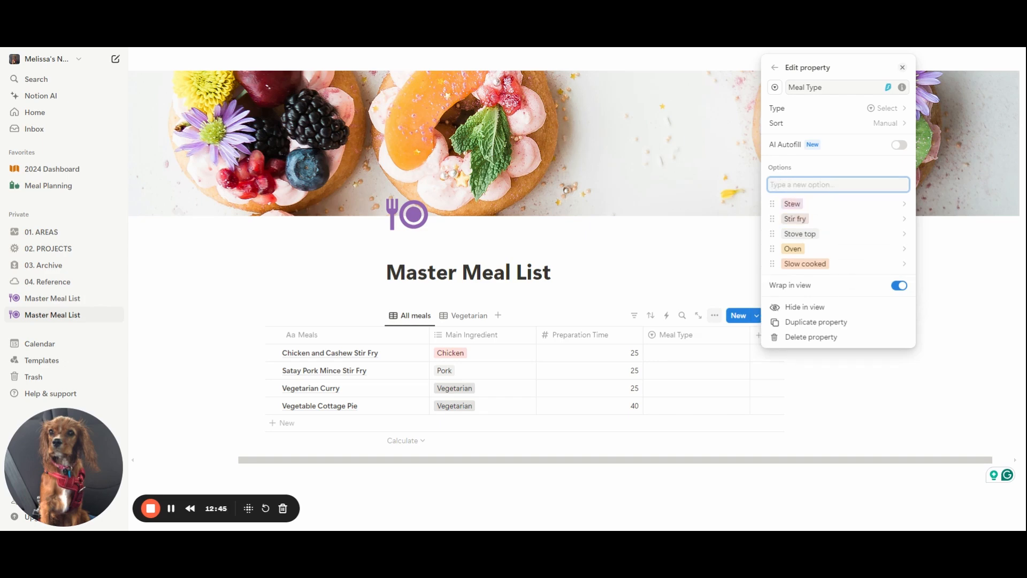
{"action": "left_click", "coordinate": [903, 68]}
Set the Meal Type to Stir fry for both stir fry meals, Stew for Vegetarian Curry and Oven for Vegetable Cottage Pie.
{"action": "left_click", "coordinate": [690, 352]}
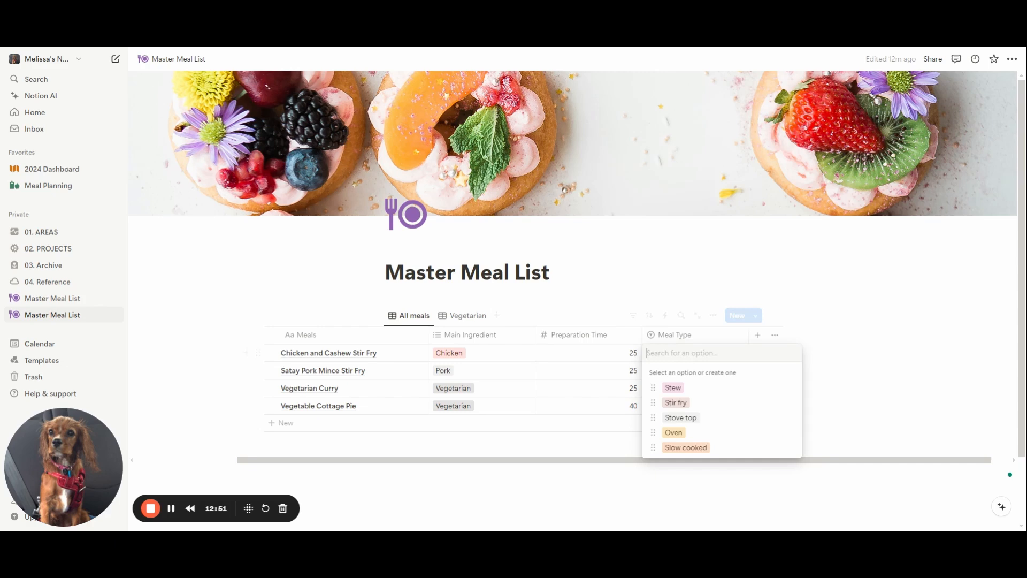
{"action": "left_click", "coordinate": [669, 402]}
{"action": "left_click", "coordinate": [656, 369]}
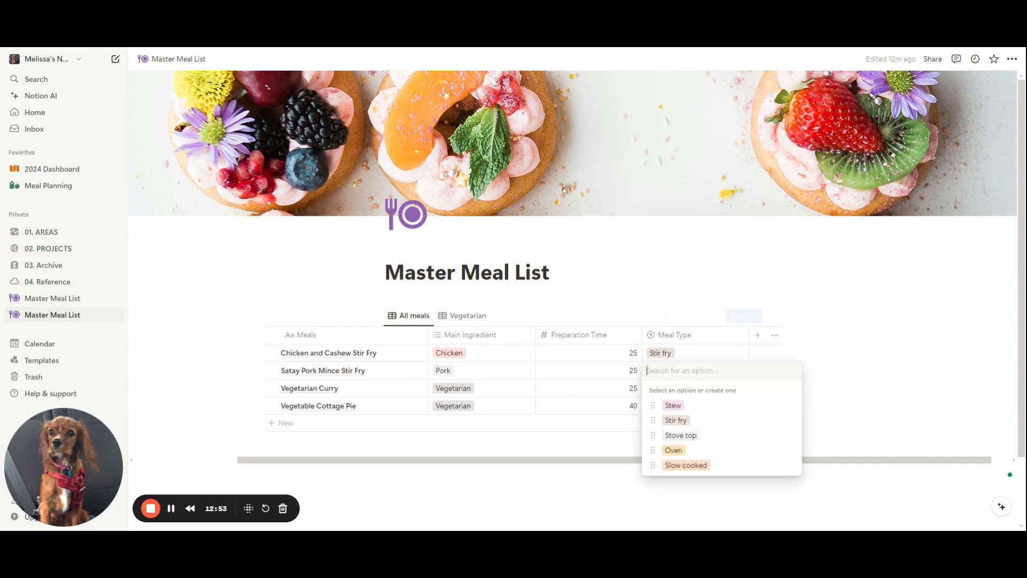
{"action": "left_click", "coordinate": [668, 420]}
{"action": "left_click", "coordinate": [653, 297]}
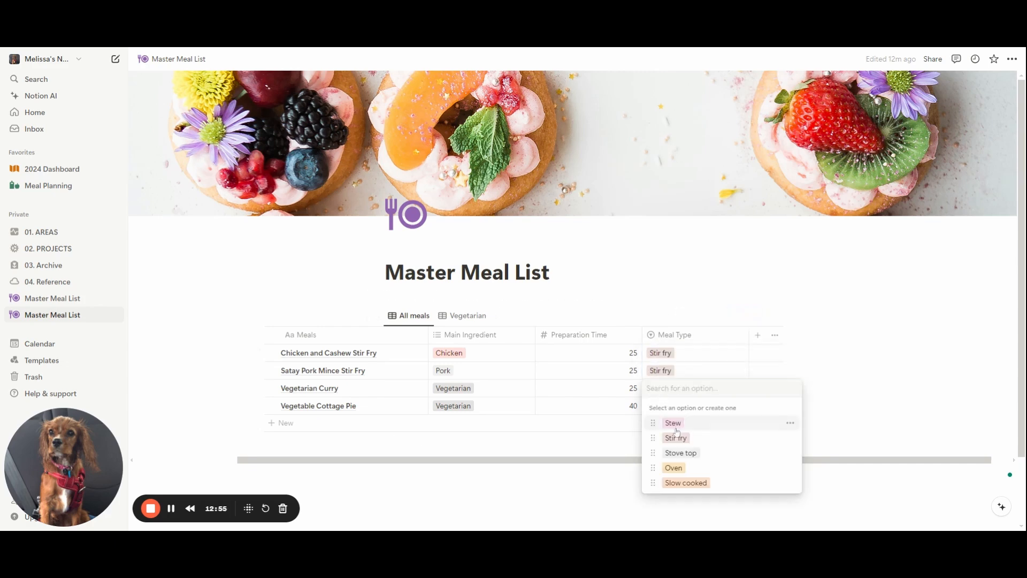
{"action": "left_click", "coordinate": [672, 423]}
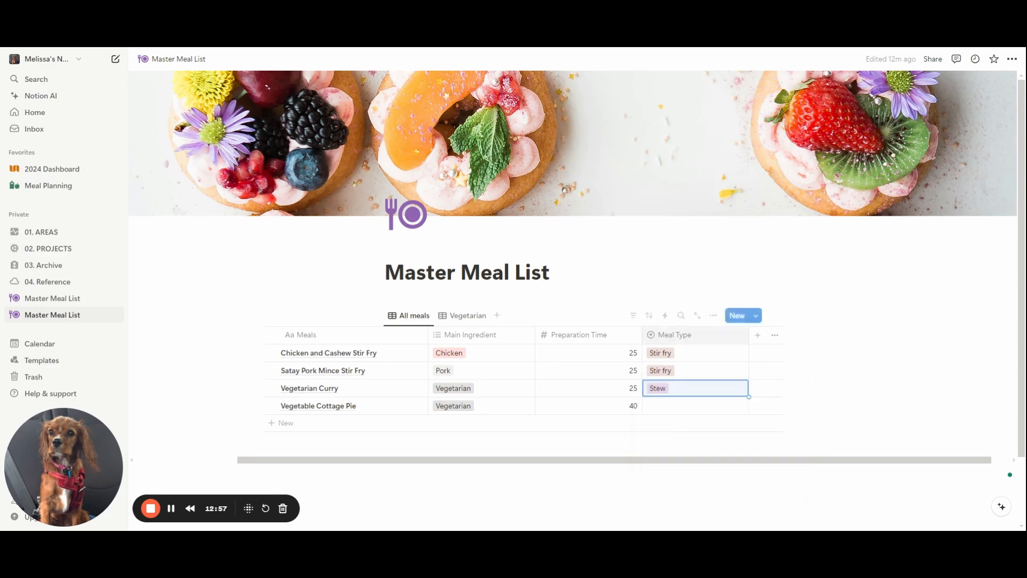
{"action": "left_click", "coordinate": [662, 413]}
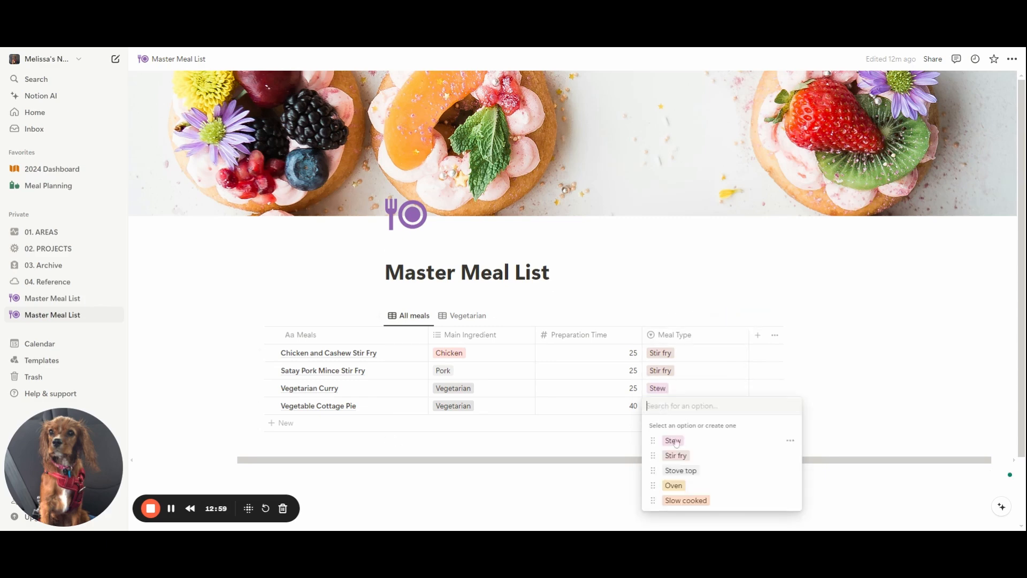
{"action": "left_click", "coordinate": [674, 485]}
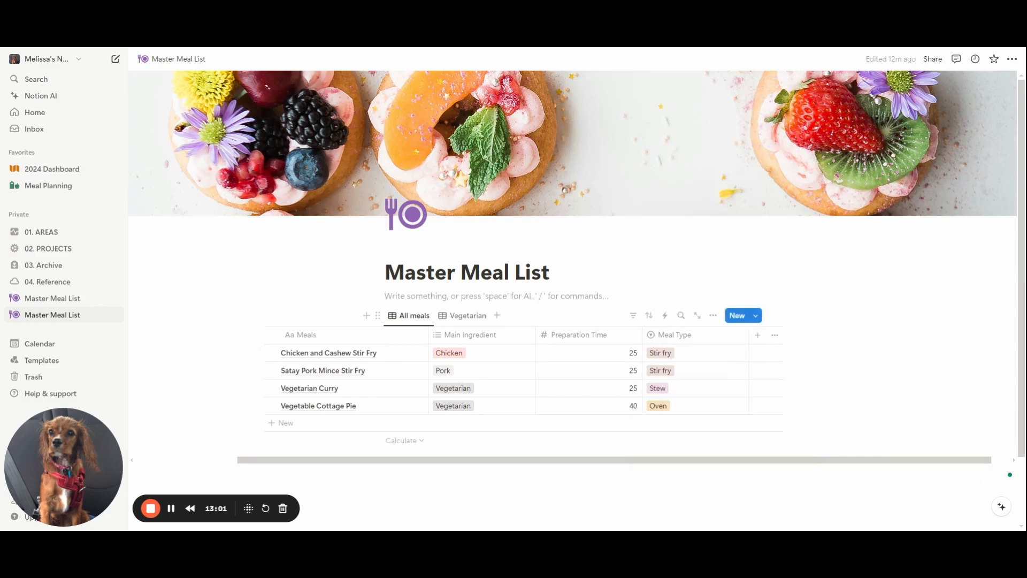
Add a third table view to the meal database and name it "Stir fry".
{"action": "left_click", "coordinate": [497, 315]}
{"action": "left_click", "coordinate": [450, 360]}
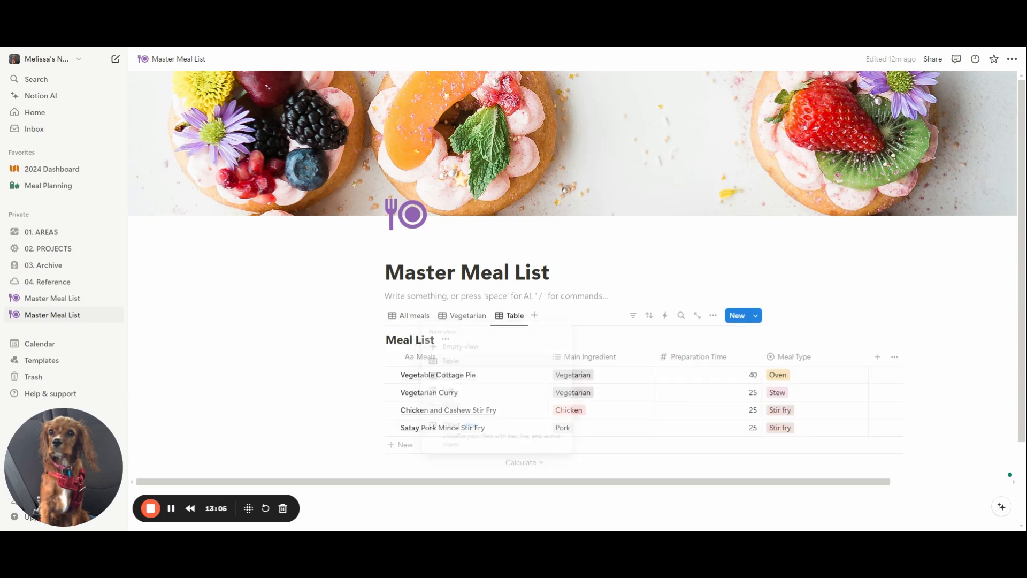
{"action": "left_click", "coordinate": [511, 315]}
{"action": "left_click", "coordinate": [524, 351]}
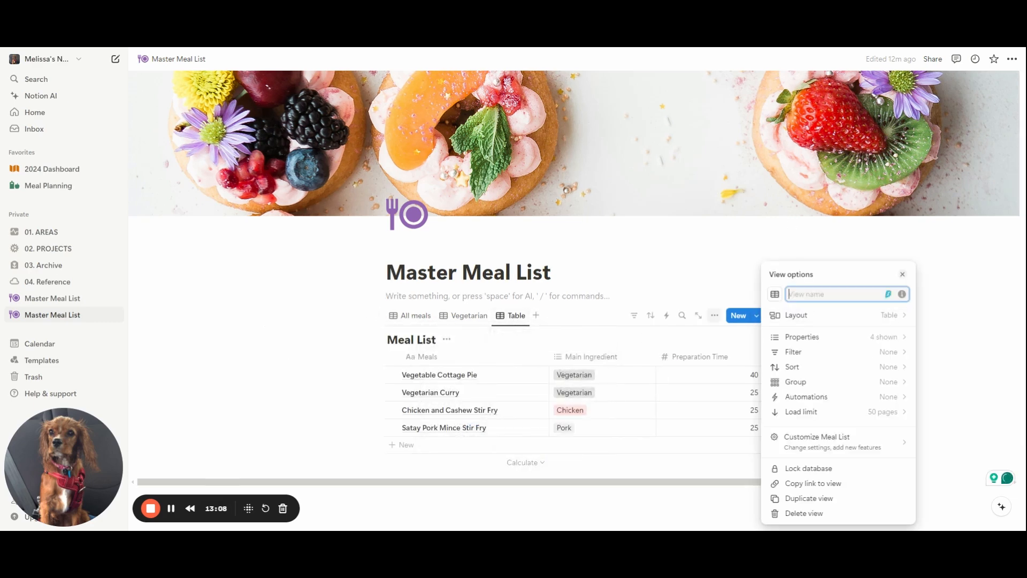
{"action": "type", "text": "Stir fry"}
{"action": "key", "text": "Escape"}
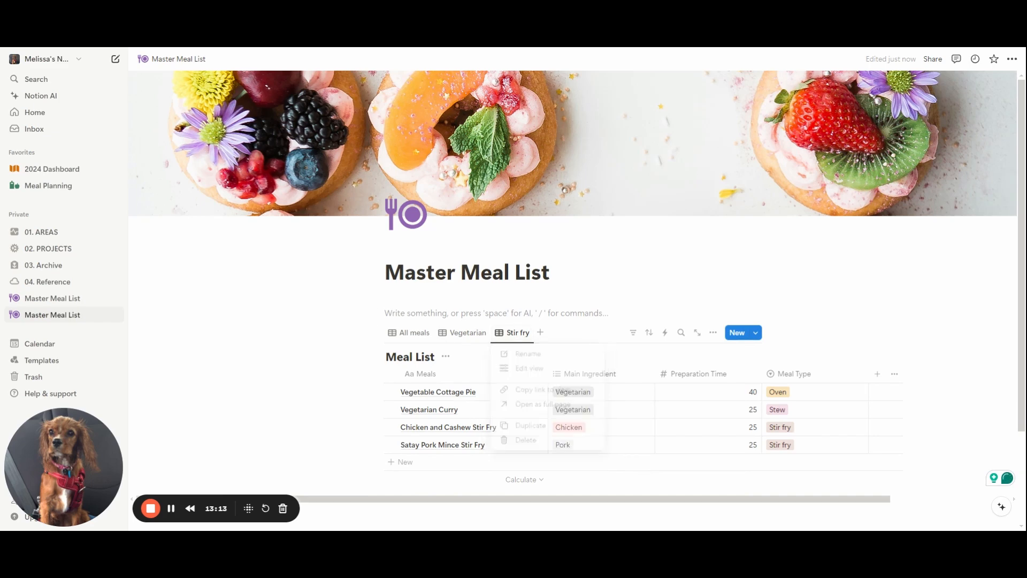
Filter the Stir fry view to meals whose Meal Type is Stir fry.
{"action": "left_click", "coordinate": [634, 333]}
{"action": "left_click", "coordinate": [598, 407]}
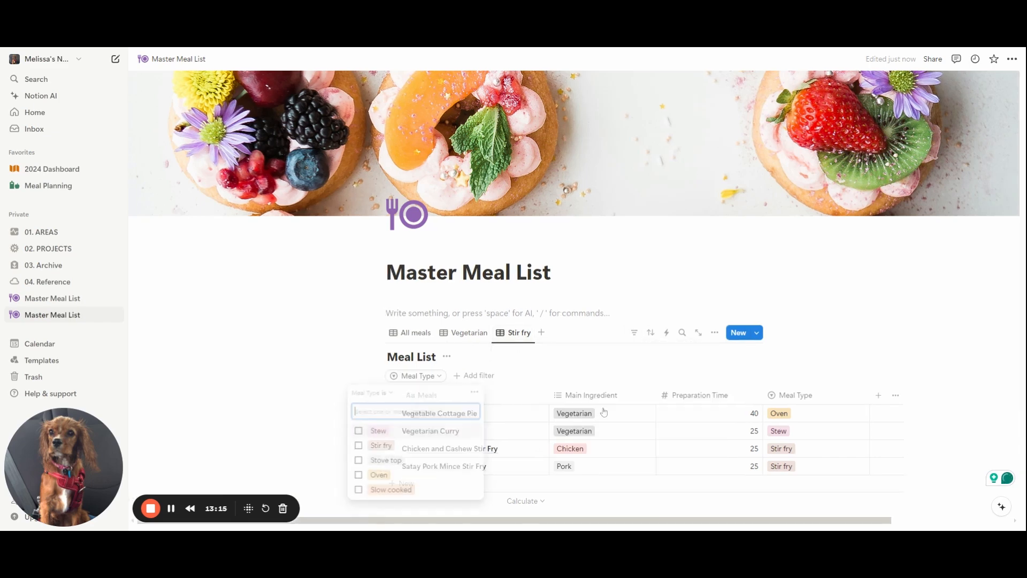
{"action": "left_click", "coordinate": [357, 447]}
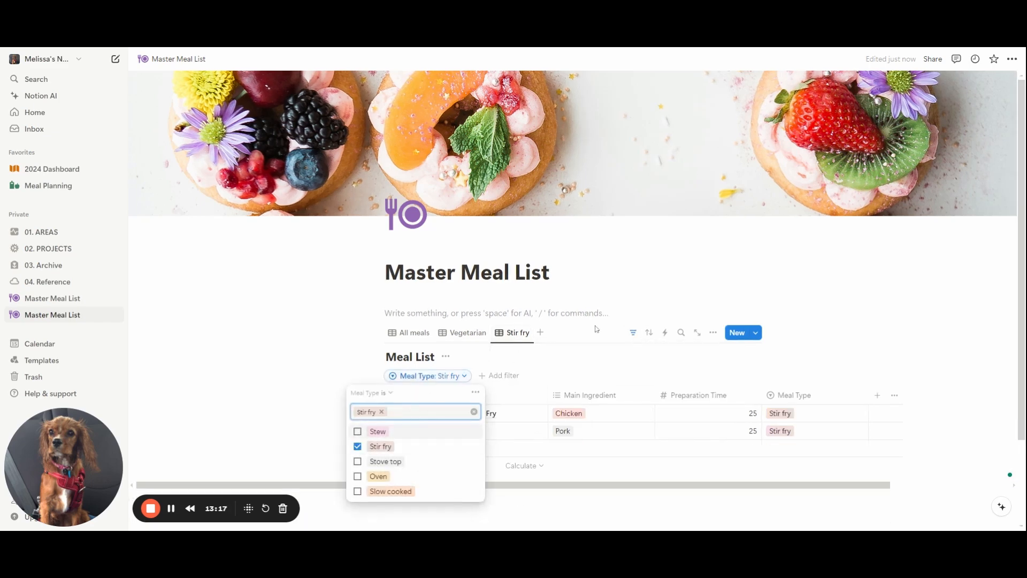
{"action": "left_click", "coordinate": [550, 273]}
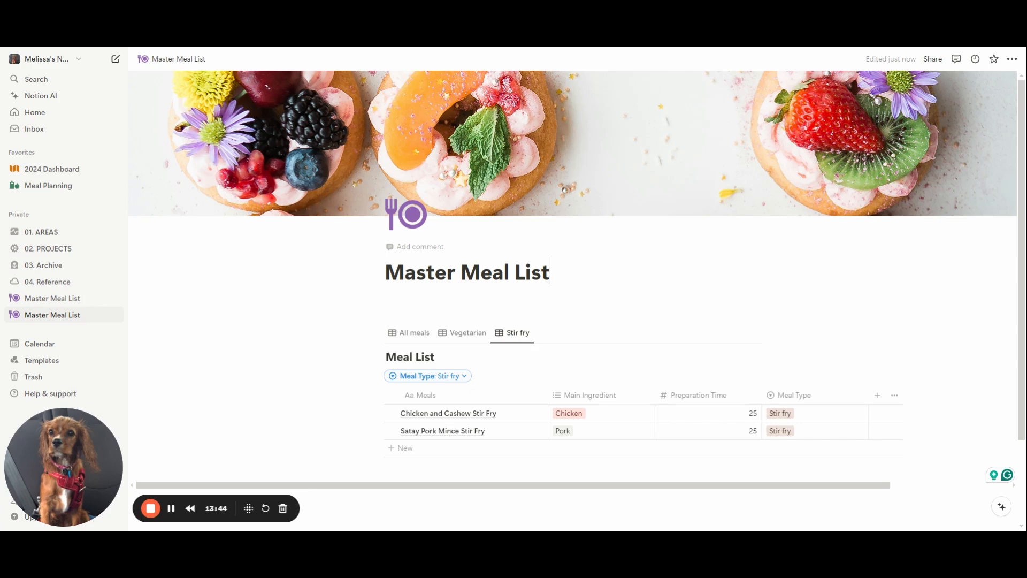
Add the suggested Recipe URL property to the meal database.
{"action": "left_click", "coordinate": [877, 395]}
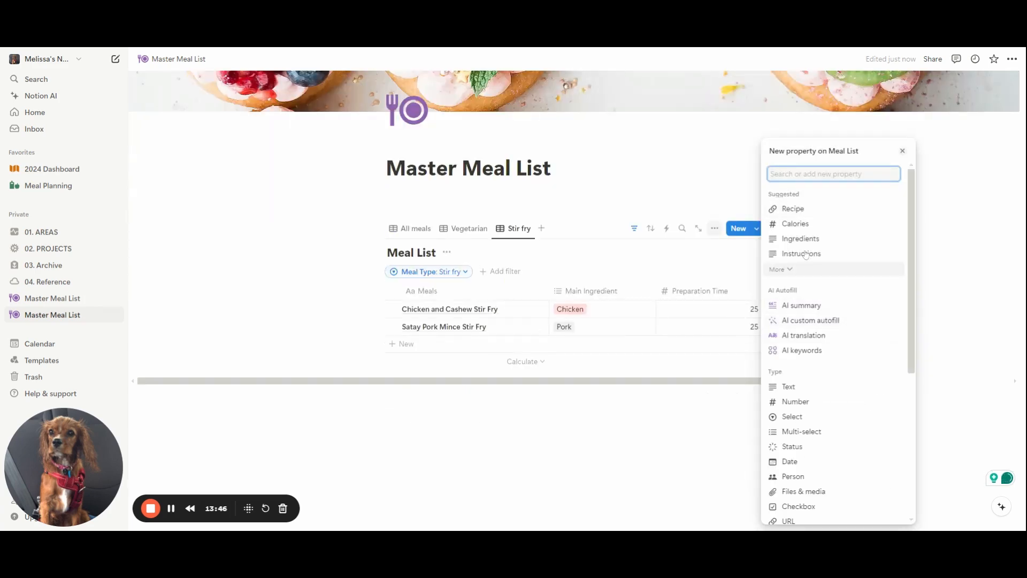
{"action": "left_click", "coordinate": [793, 208]}
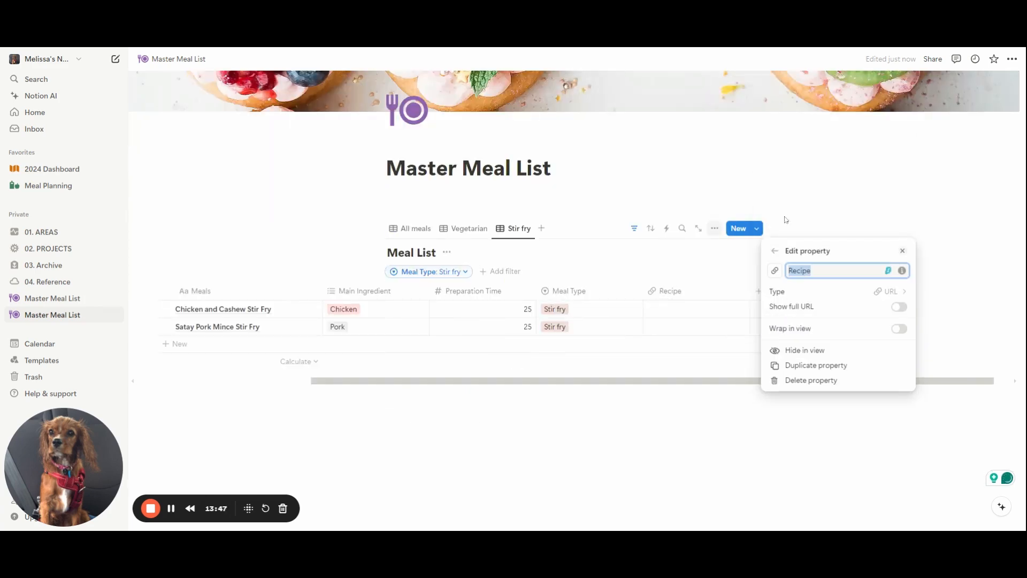
{"action": "left_click", "coordinate": [902, 250]}
{"action": "left_click", "coordinate": [695, 309]}
{"action": "type", "text": "www"}
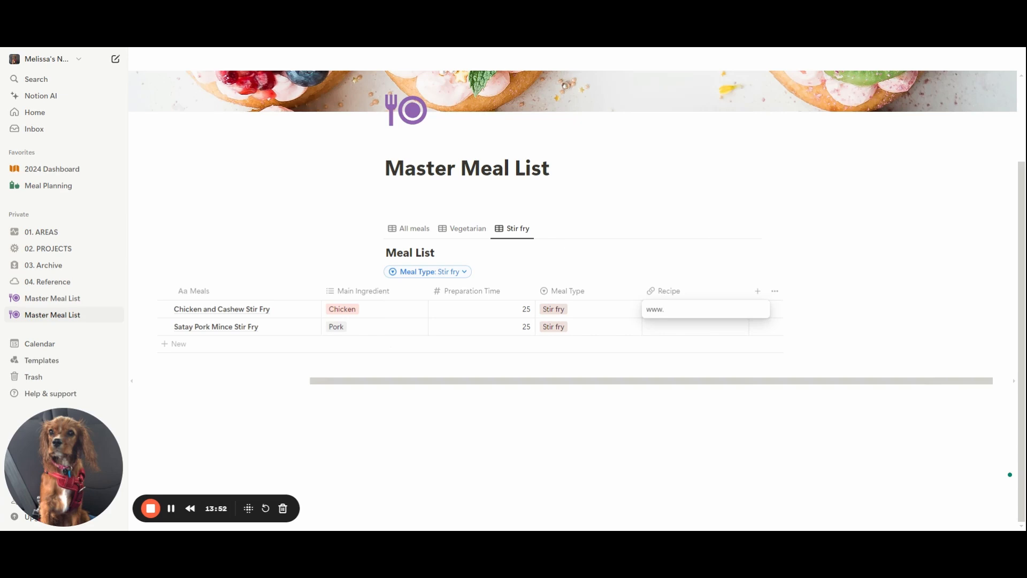
{"action": "type", "text": ".etc"}
{"action": "key", "text": "Return"}
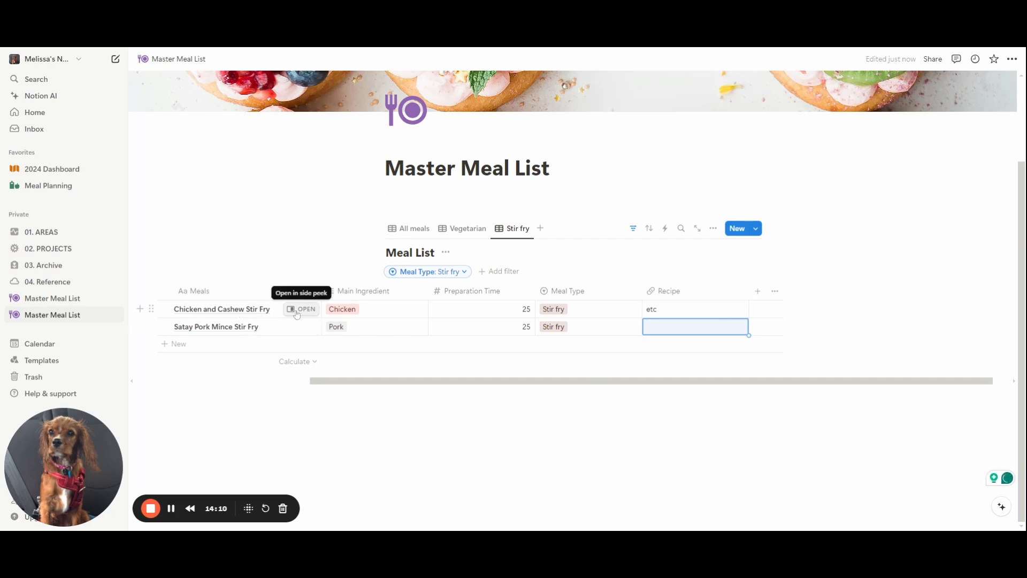
Open the Chicken and Cashew Stir Fry page and add the lines "Ingredients" and "Method" to its body, separated by blank space.
{"action": "left_click", "coordinate": [298, 312]}
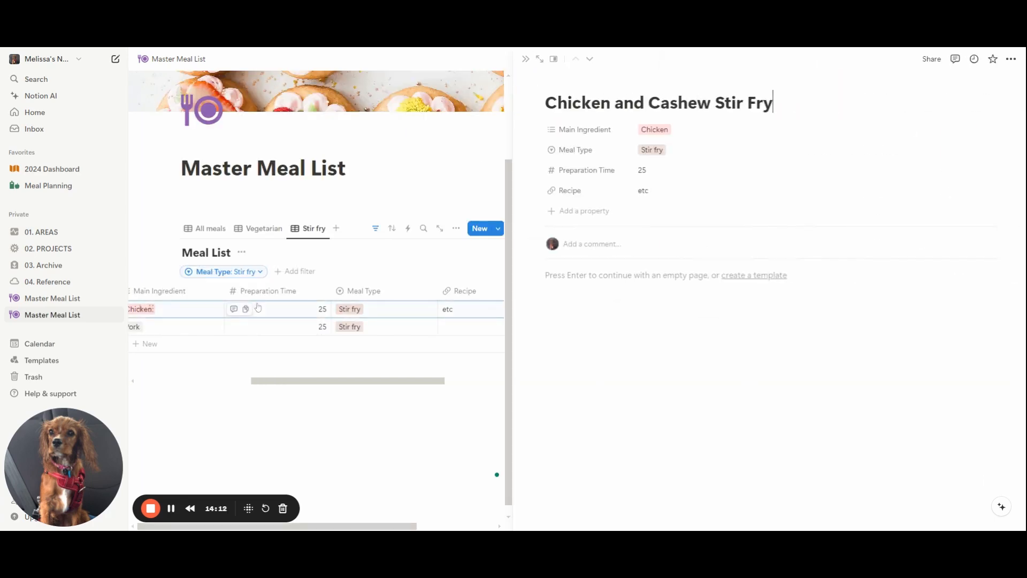
{"action": "key", "text": "Return"}
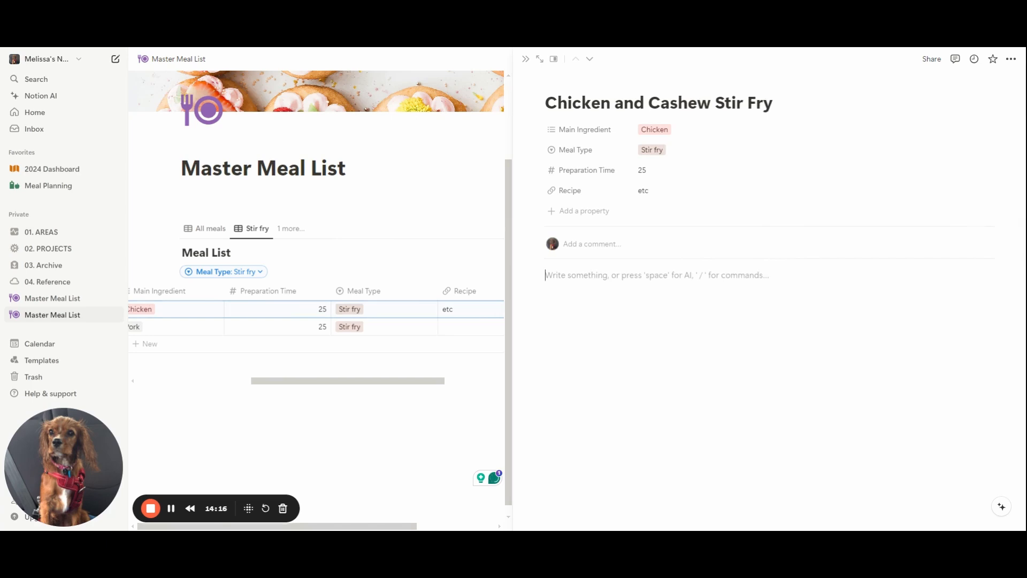
{"action": "type", "text": "Ingredients"}
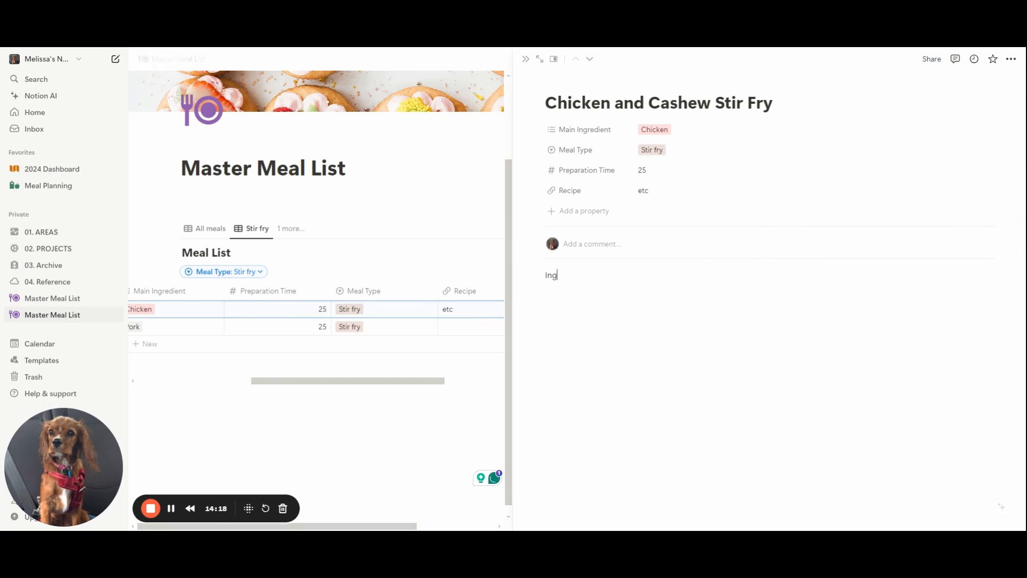
{"action": "key", "text": "Return"}
{"action": "key", "text": "Return"}
{"action": "type", "text": "Method"}
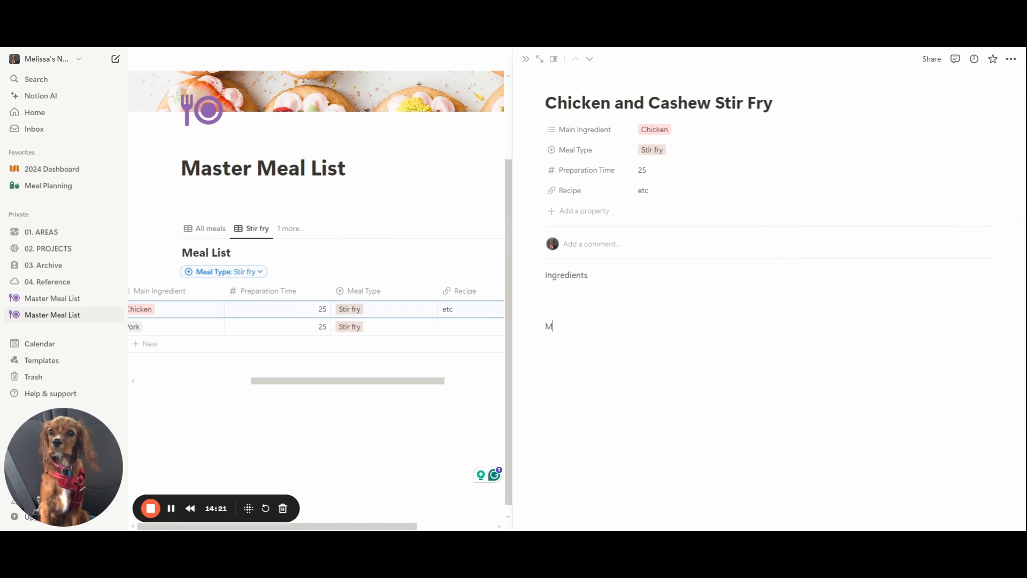
{"action": "key", "text": "Return"}
{"action": "key", "text": "Return"}
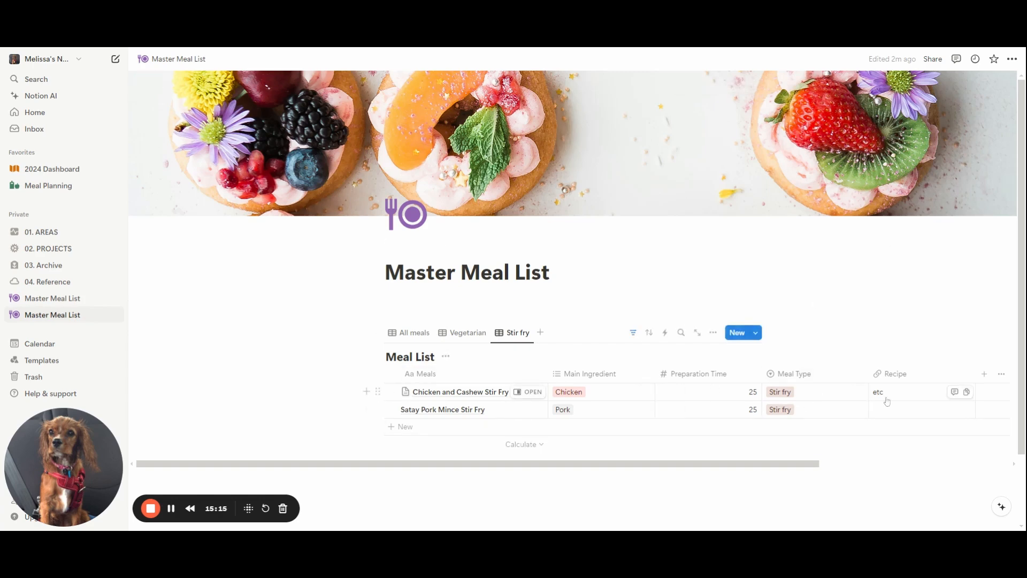
Set the Master Meal List page to full width.
{"action": "left_click", "coordinate": [1012, 59]}
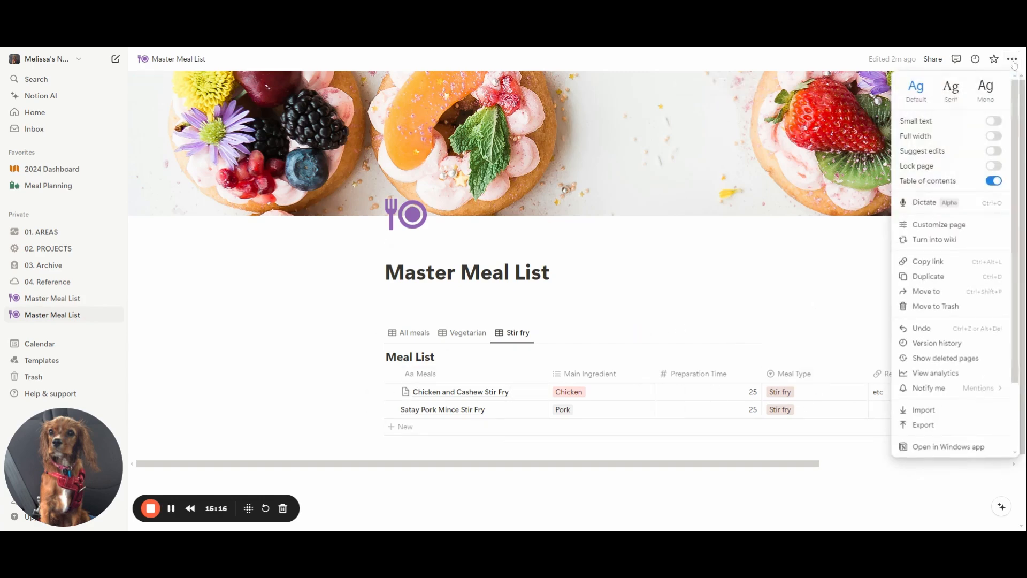
{"action": "left_click", "coordinate": [996, 137]}
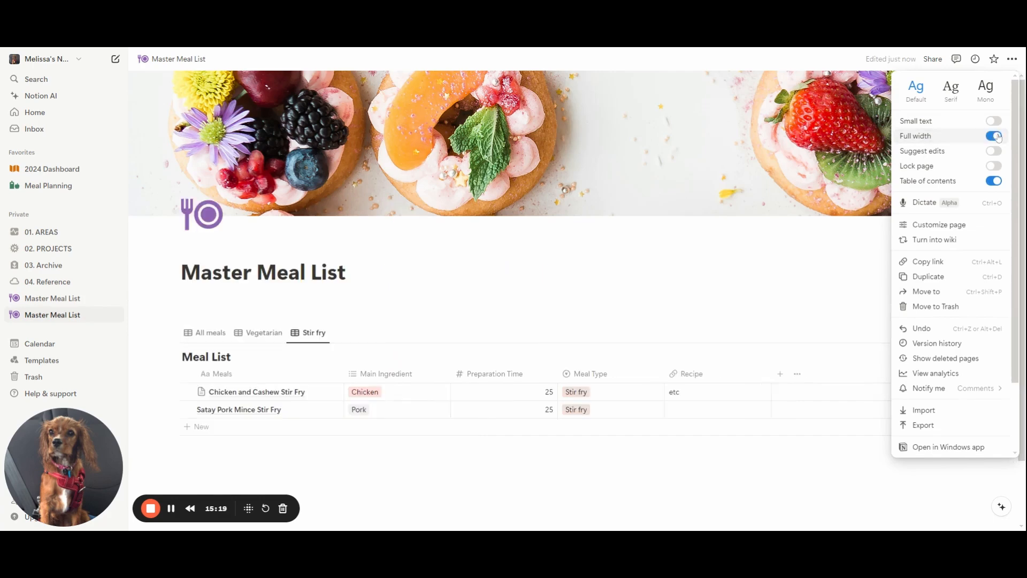
{"action": "left_click", "coordinate": [672, 284]}
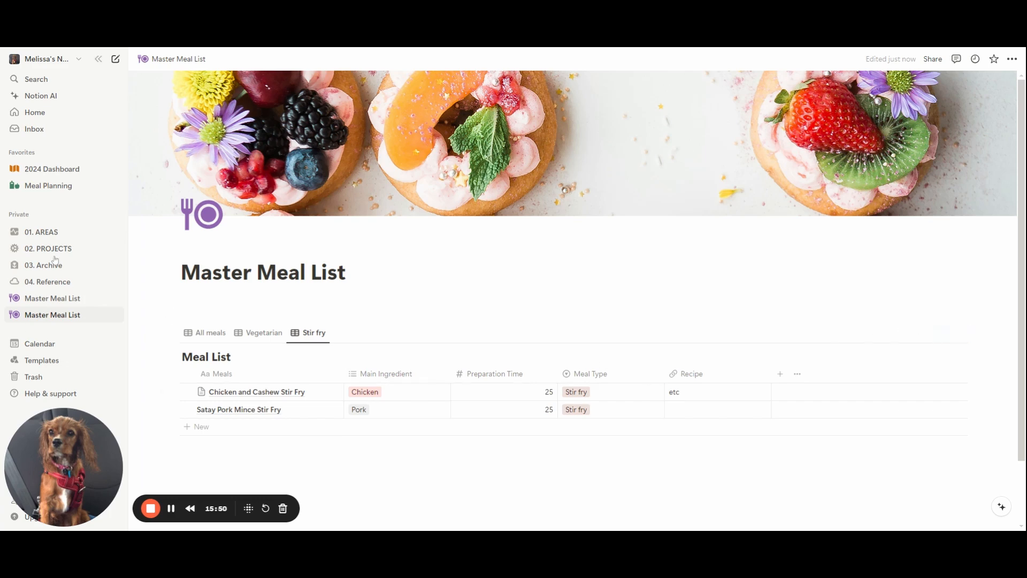
Examine the Recipes database on the Meal Planning page in its Chicken and Mel List views, and return to the Master Meal List page.
{"action": "left_click", "coordinate": [48, 185]}
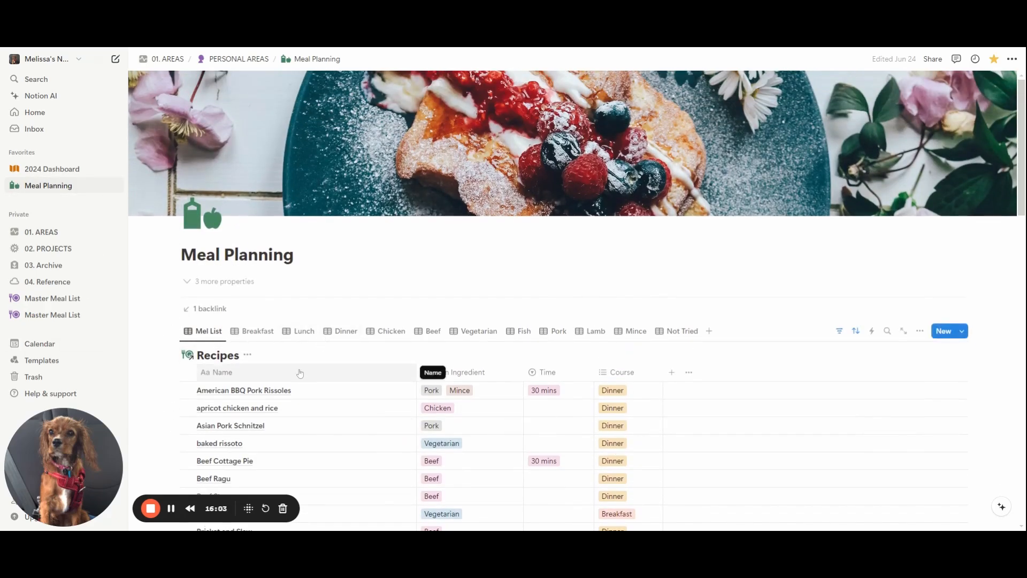
{"action": "scroll", "coordinate": [300, 371], "scroll_direction": "down", "scroll_amount": 1}
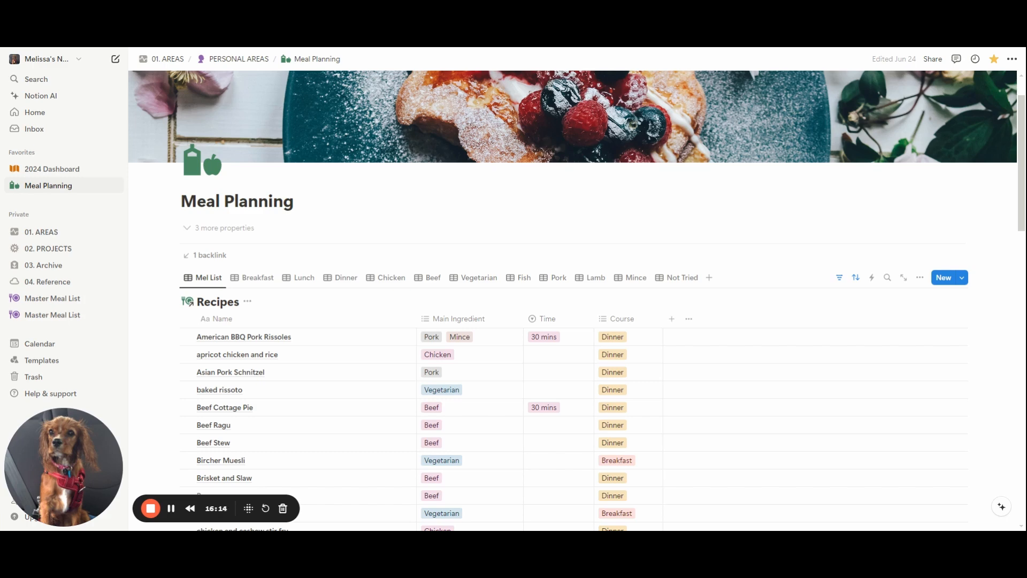
{"action": "left_click", "coordinate": [384, 278]}
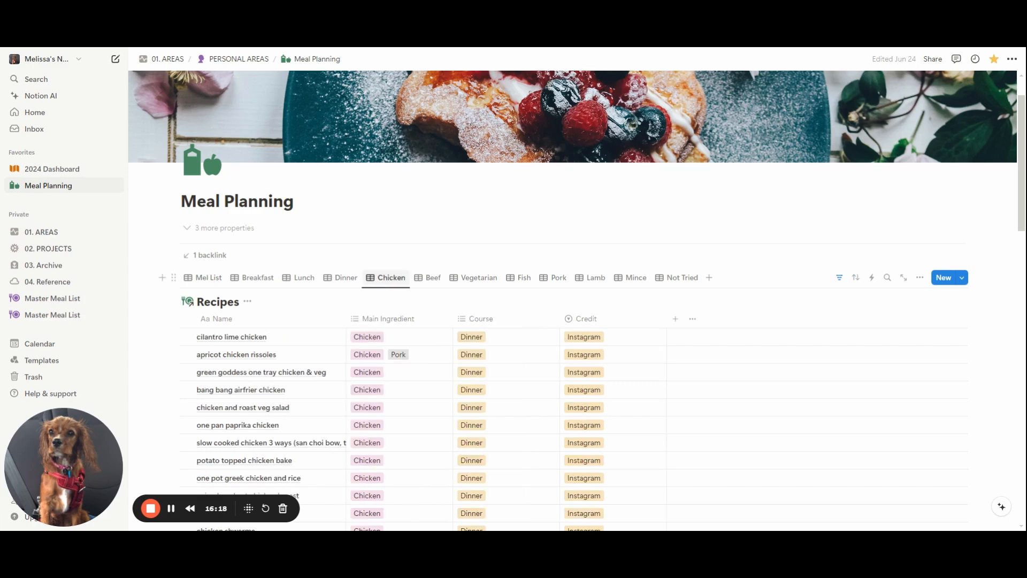
{"action": "left_click", "coordinate": [205, 277]}
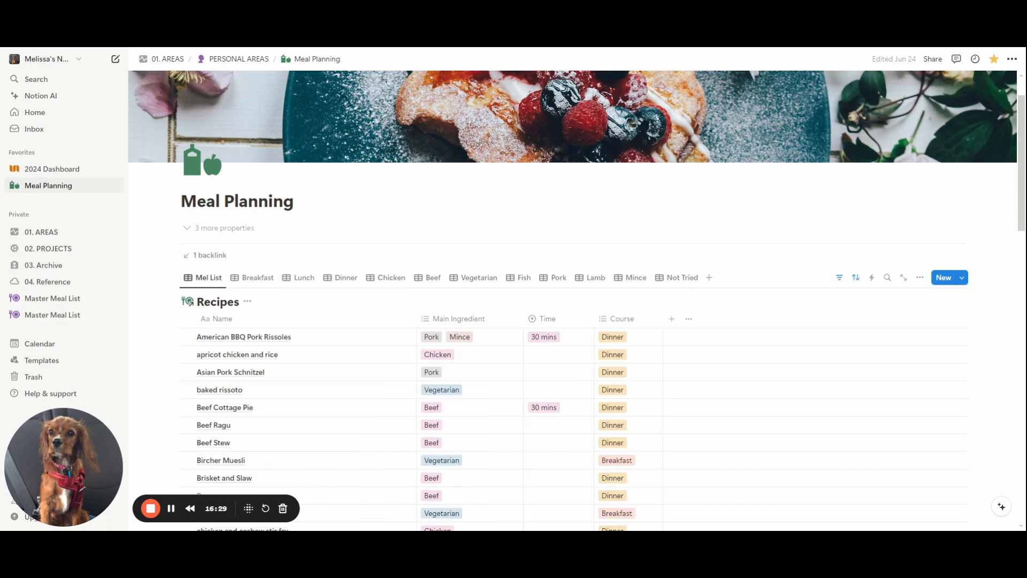
{"action": "scroll", "coordinate": [363, 305], "scroll_direction": "down", "scroll_amount": 3}
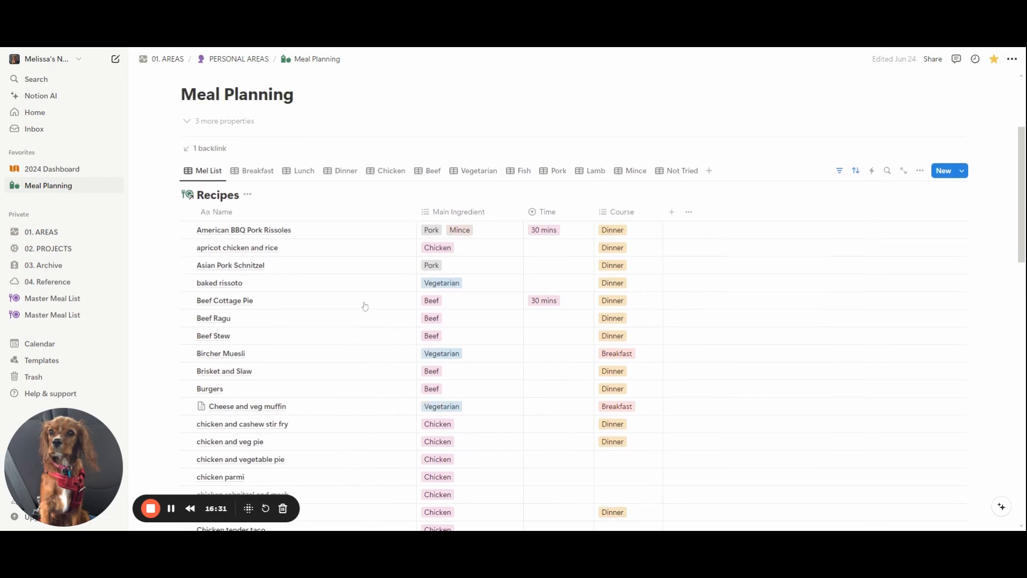
{"action": "scroll", "coordinate": [321, 321], "scroll_direction": "up", "scroll_amount": 3}
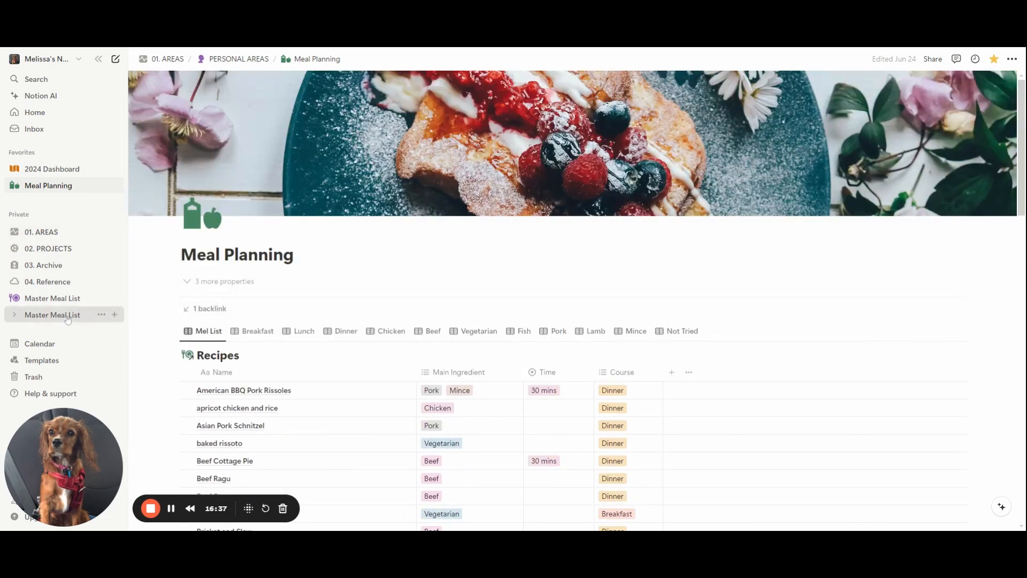
{"action": "left_click", "coordinate": [53, 314]}
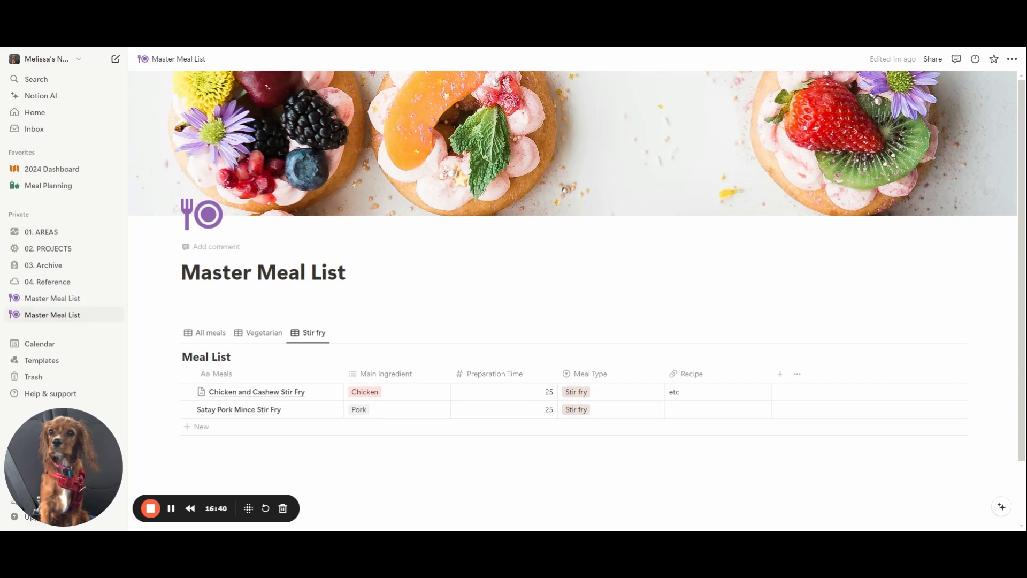